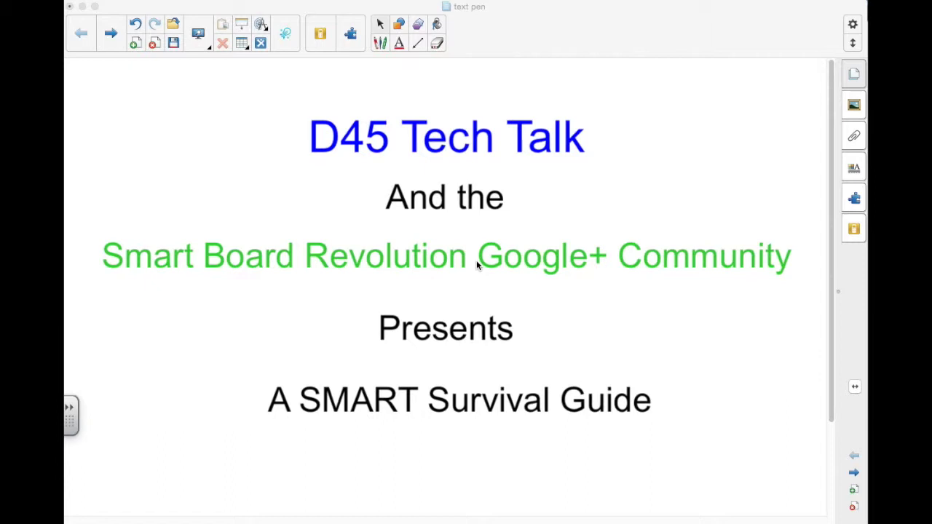
Step: Advance to the page about customizing the toolbar and switch the toolbar to the opposite edge of the window
left_click(849, 473)
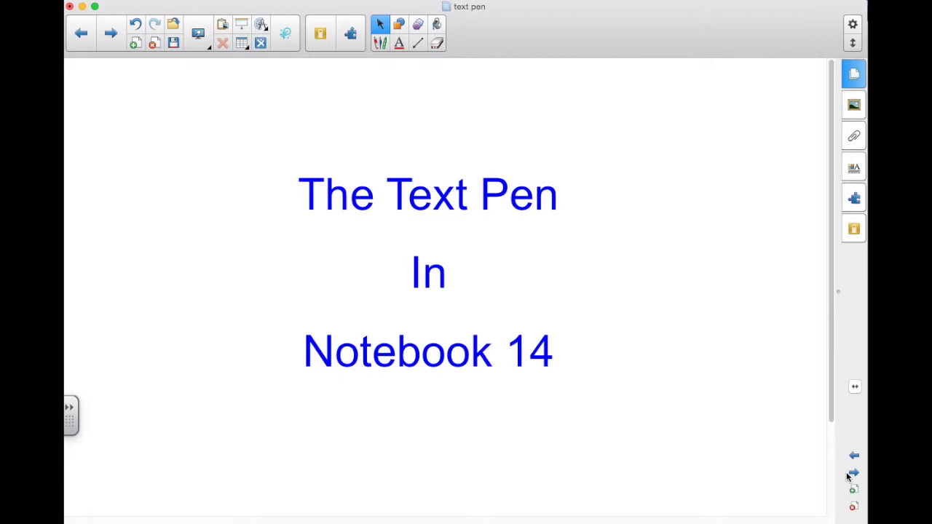
left_click(848, 474)
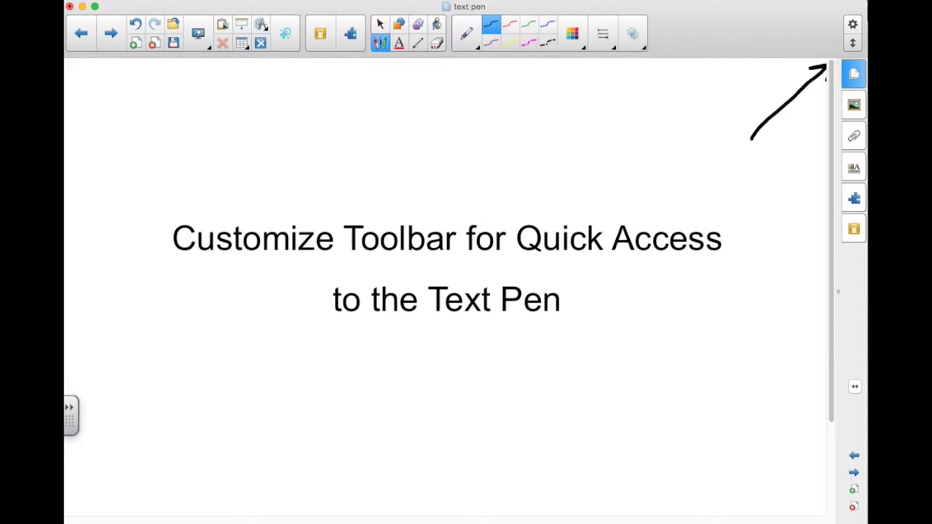
left_click(853, 43)
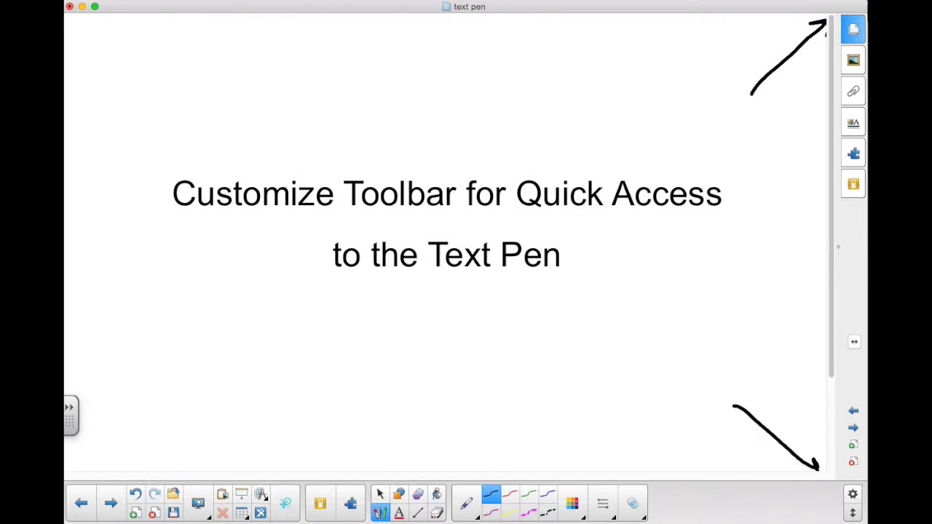
Step: Start customizing the toolbar and add the Text Pen from the Tools category
left_click(854, 25)
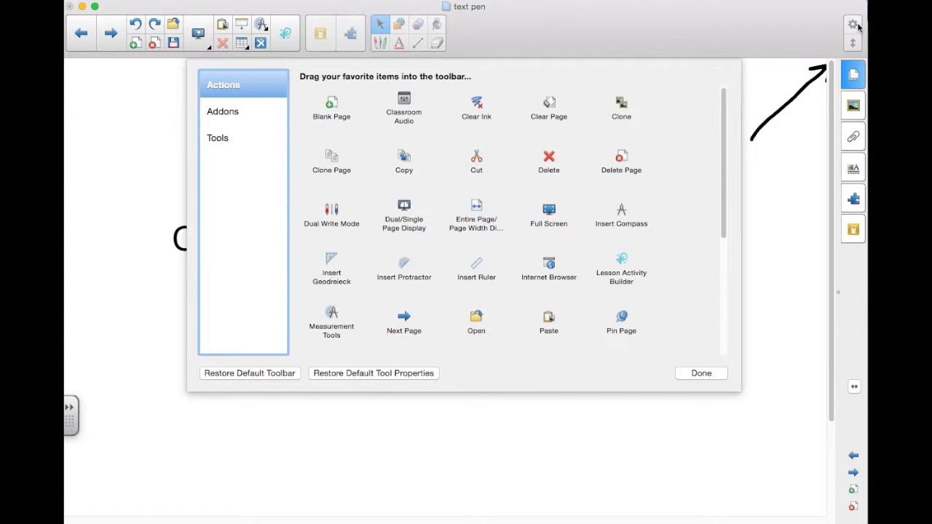
left_click(218, 138)
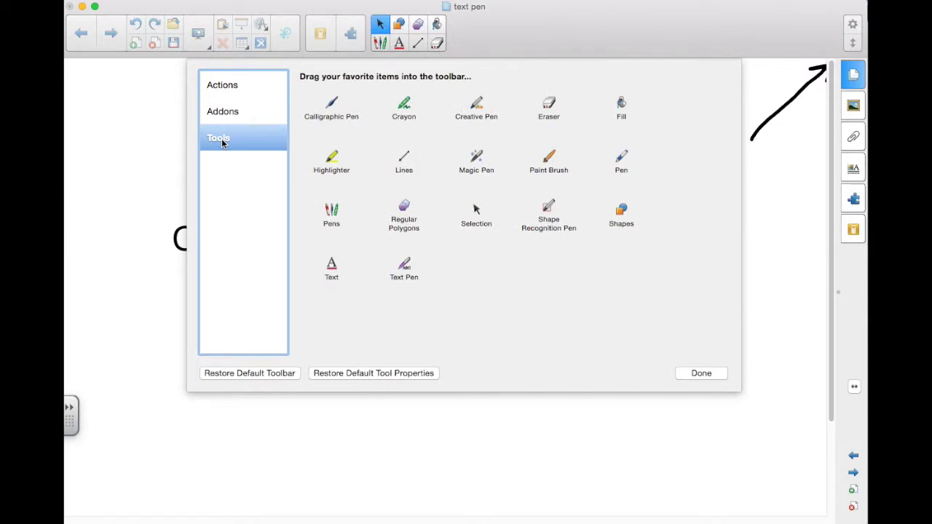
mouse_move(408, 267)
left_mouse_down()
mouse_move(433, 55)
mouse_move(397, 36)
mouse_move(399, 45)
mouse_move(441, 27)
mouse_move(422, 44)
mouse_move(449, 36)
mouse_move(420, 38)
left_mouse_up()
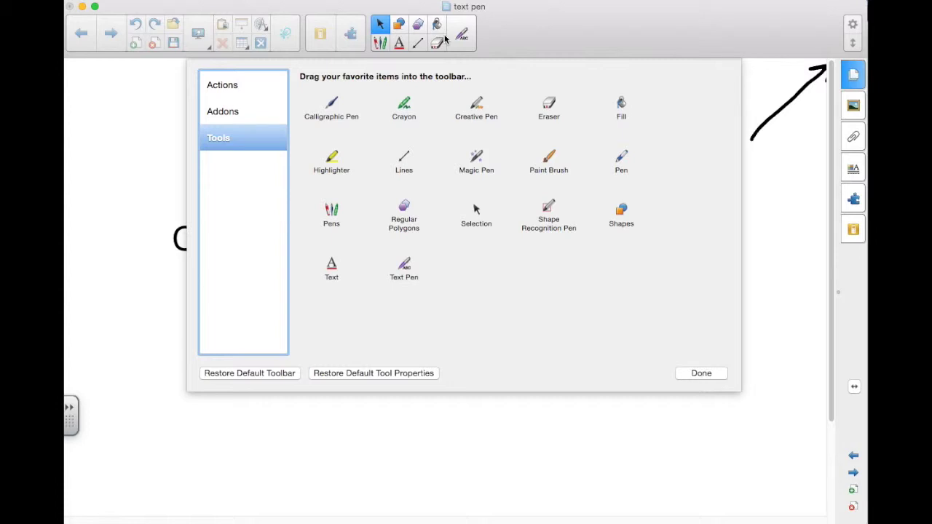
Step: Try adding the Highlighter to the toolbar, and take it and the Text Pen off again
left_click_drag(331, 156, 466, 45)
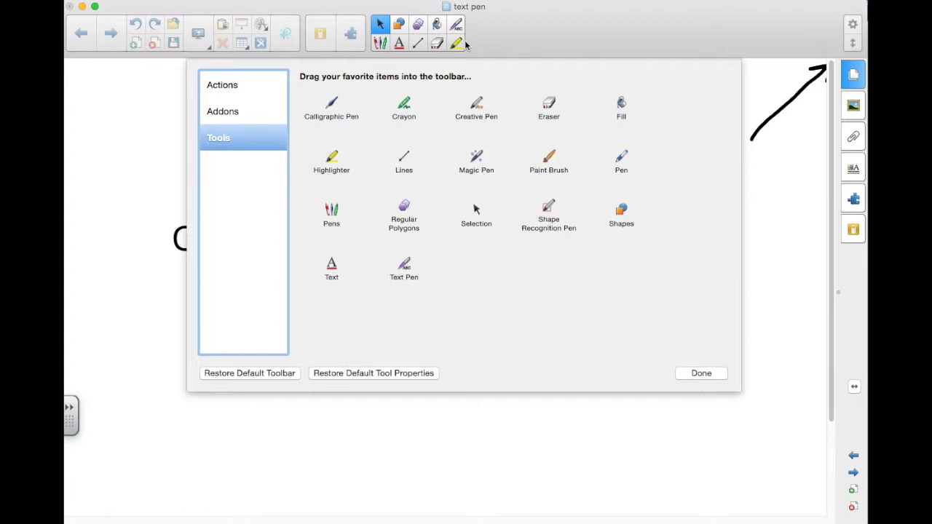
mouse_move(459, 27)
left_mouse_down()
mouse_move(476, 36)
mouse_move(455, 93)
left_mouse_up()
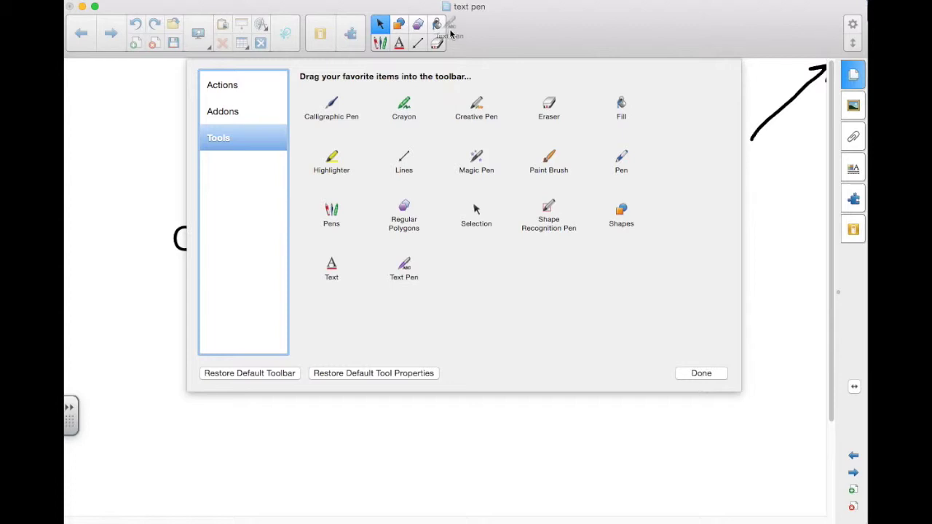
Step: Put the Text Pen back on the toolbar and finish customizing
left_click_drag(449, 33, 445, 35)
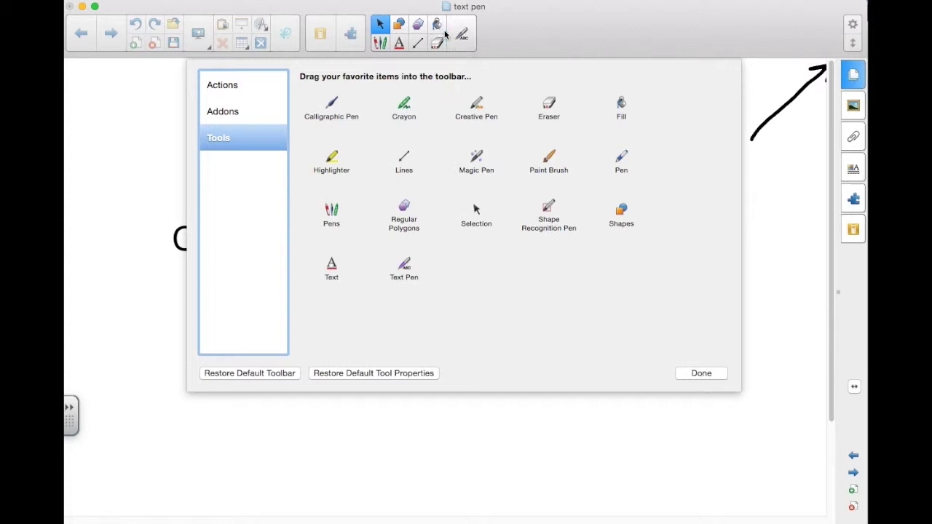
left_click(706, 375)
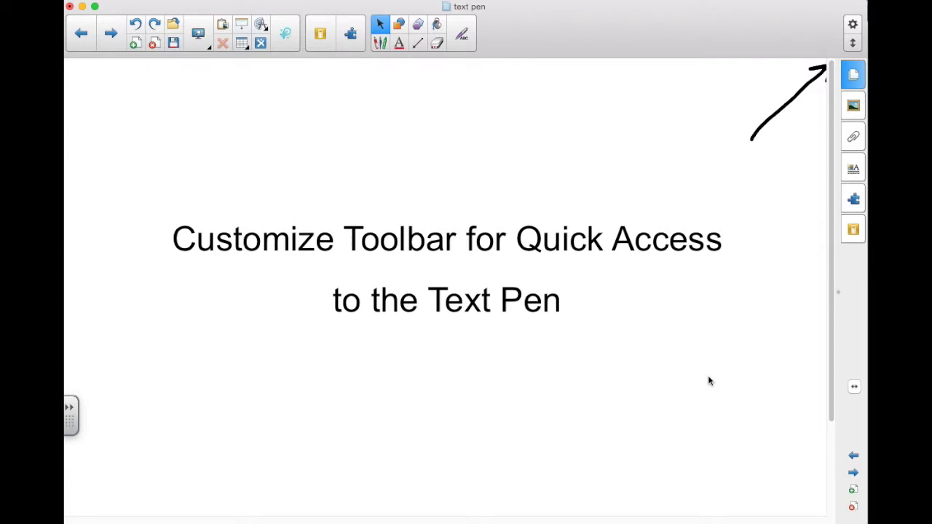
Step: Show the list of pen types and draw a short black arrow with the Pen pointing at the Text Pen entry
key("p")
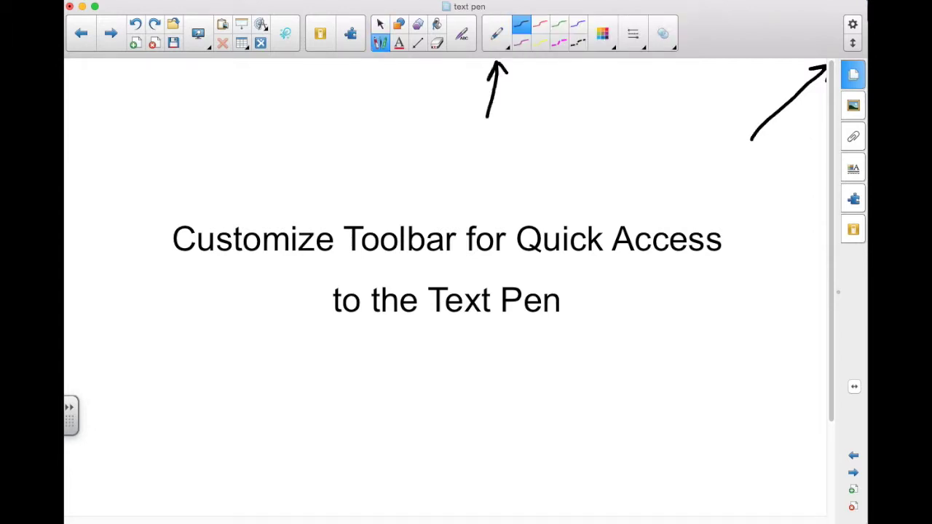
left_click(503, 43)
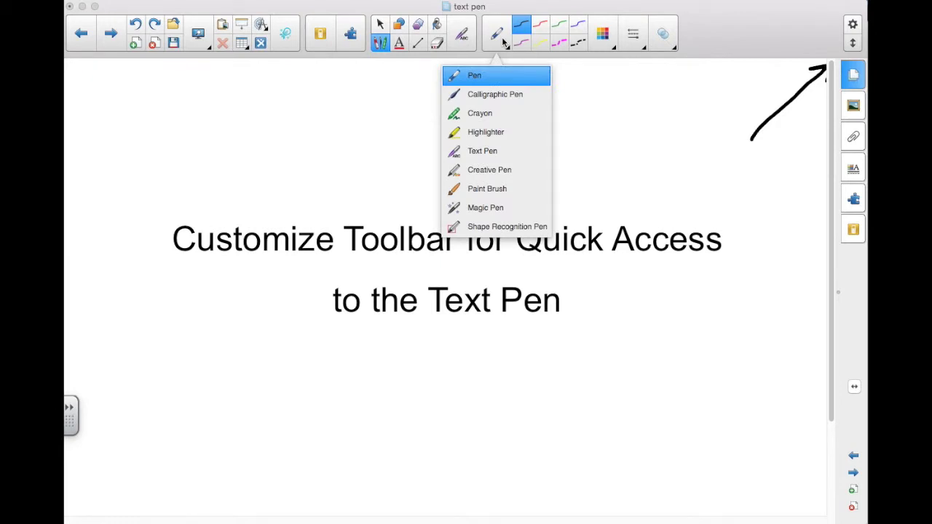
mouse_move(398, 154)
left_mouse_down()
mouse_move(442, 149)
mouse_move(439, 159)
left_mouse_up()
left_click(500, 35)
left_click(465, 39)
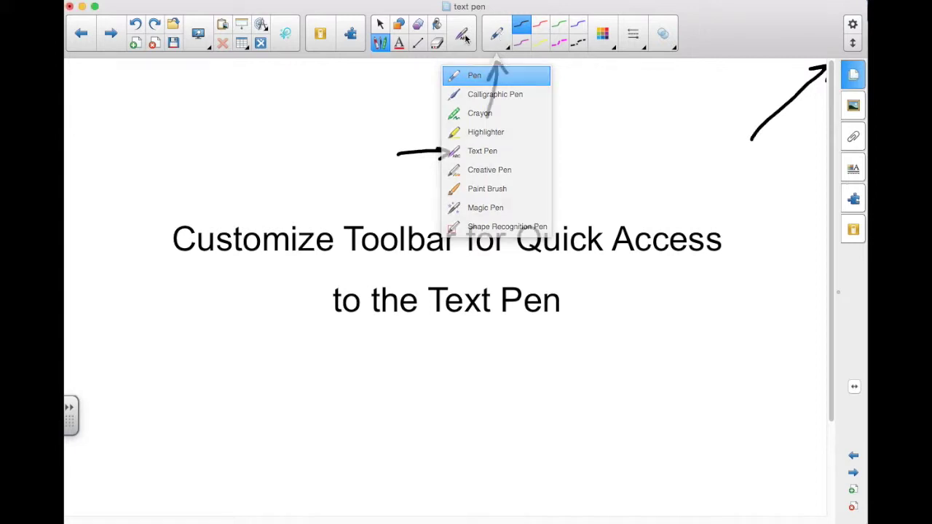
Step: On the editing gestures page, circle the word "change" with the Text Pen and rewrite it as "edit"
left_click(465, 36)
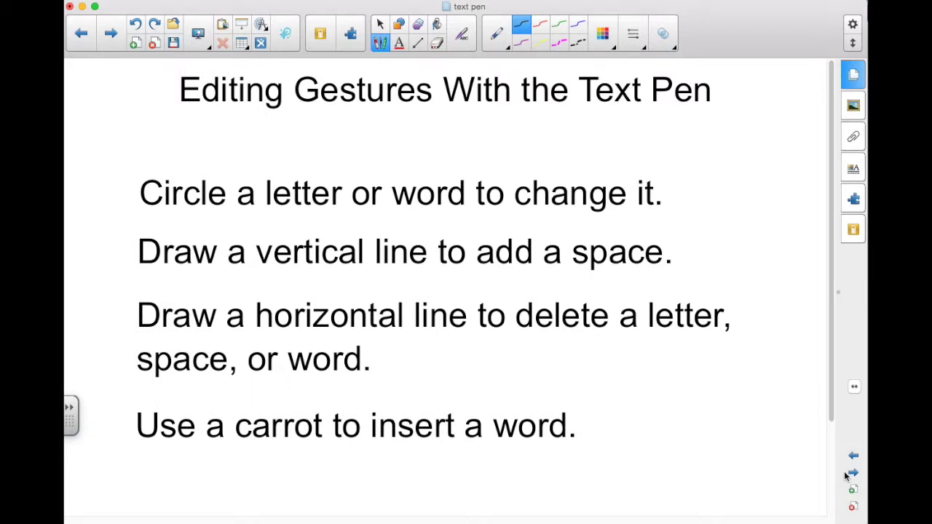
left_click(464, 37)
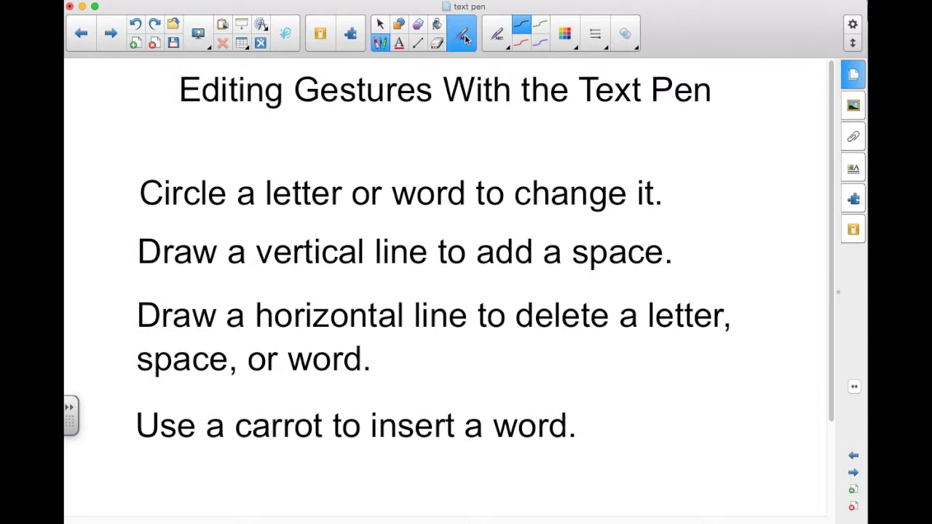
mouse_move(560, 174)
left_mouse_down()
mouse_move(539, 175)
mouse_move(564, 224)
mouse_move(631, 185)
mouse_move(574, 170)
left_mouse_up()
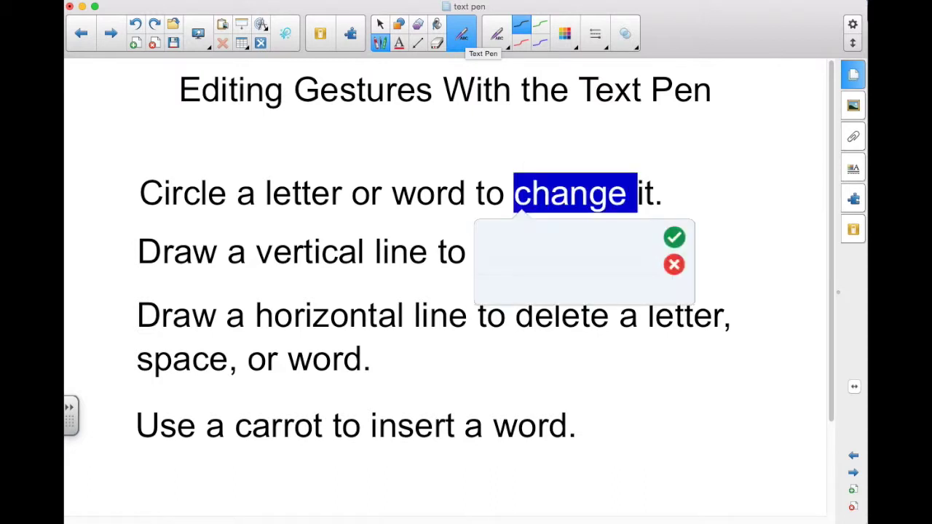
left_click_drag(500, 268, 513, 276)
mouse_move(542, 261)
left_mouse_down()
mouse_move(530, 263)
mouse_move(544, 277)
left_mouse_up()
left_click_drag(559, 264, 561, 281)
left_click(563, 254)
mouse_move(589, 245)
left_mouse_down()
mouse_move(586, 278)
mouse_move(607, 260)
left_mouse_up()
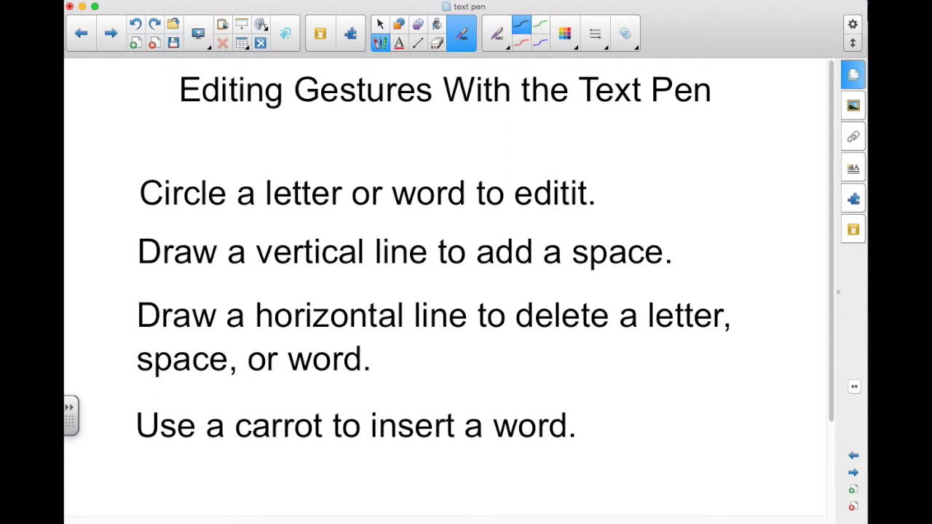
Step: Insert a space after "edit" with a vertical stroke and strike out "it." with a horizontal stroke
left_click_drag(574, 166, 575, 215)
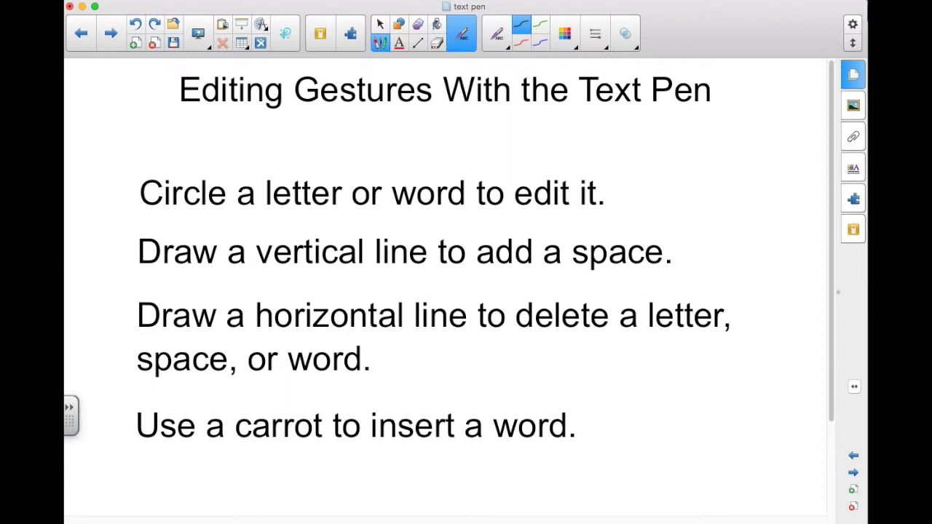
left_click_drag(575, 193, 603, 190)
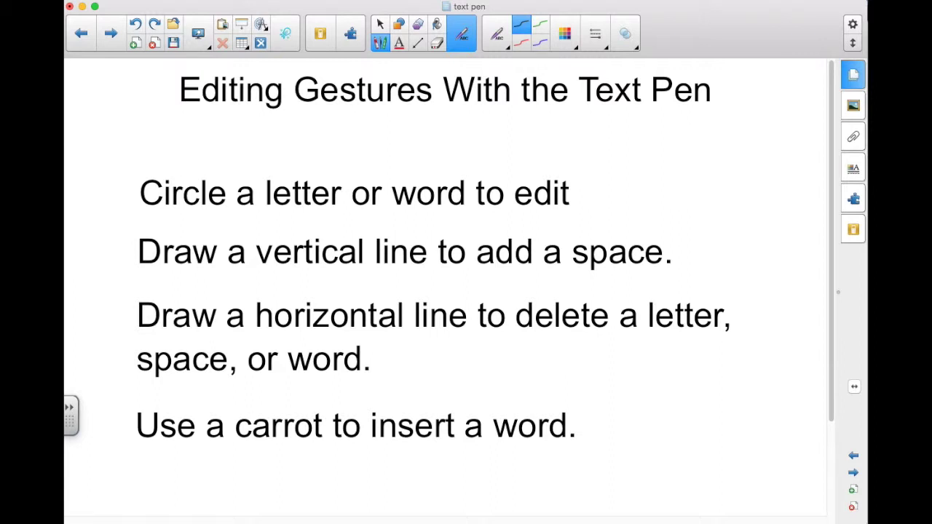
Step: Replace the circled word "carrot" with handwritten "caret" and add a space after it
mouse_move(262, 405)
left_mouse_down()
mouse_move(241, 445)
mouse_move(327, 441)
mouse_move(264, 405)
left_mouse_up()
mouse_move(233, 481)
left_mouse_down()
mouse_move(225, 481)
mouse_move(227, 502)
left_mouse_up()
mouse_move(241, 487)
left_mouse_down()
mouse_move(252, 486)
mouse_move(255, 502)
mouse_move(280, 482)
mouse_move(297, 501)
left_mouse_up()
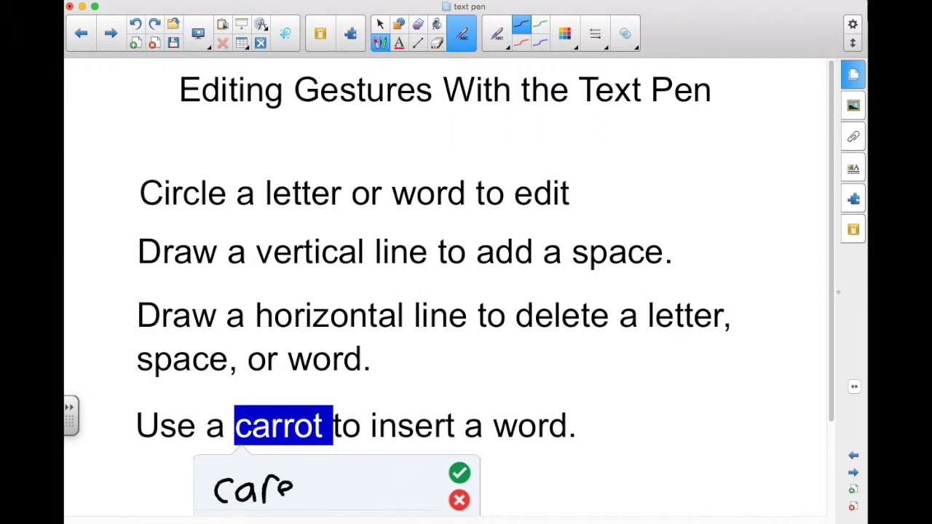
mouse_move(313, 467)
left_mouse_down()
mouse_move(313, 505)
mouse_move(332, 483)
left_mouse_up()
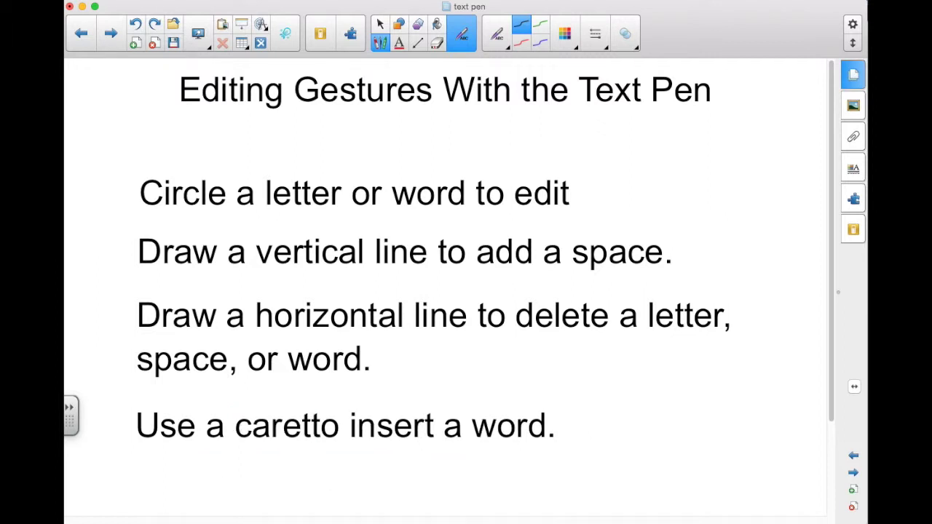
left_click_drag(313, 393, 313, 425)
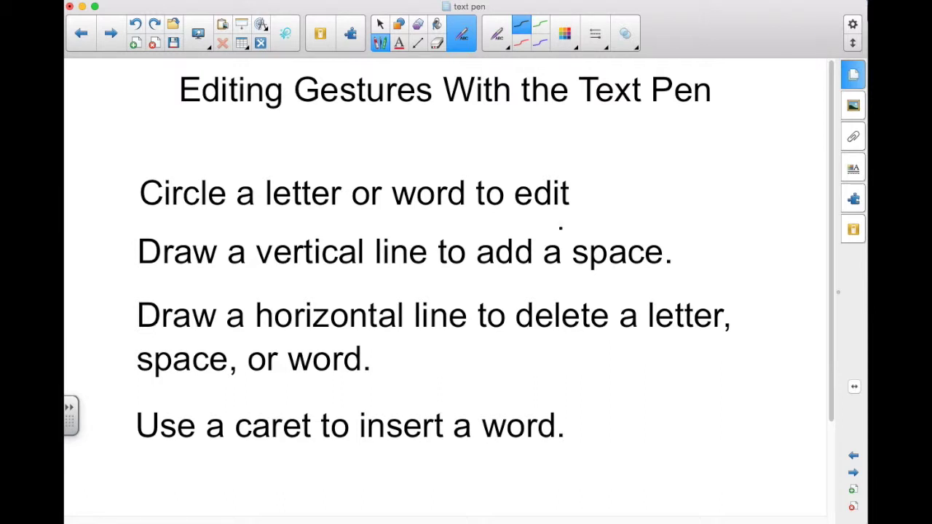
Step: Insert a period after "edit" in the first sentence and strike out the extra space before it
left_click_drag(560, 227, 574, 227)
left_click_drag(563, 225, 580, 225)
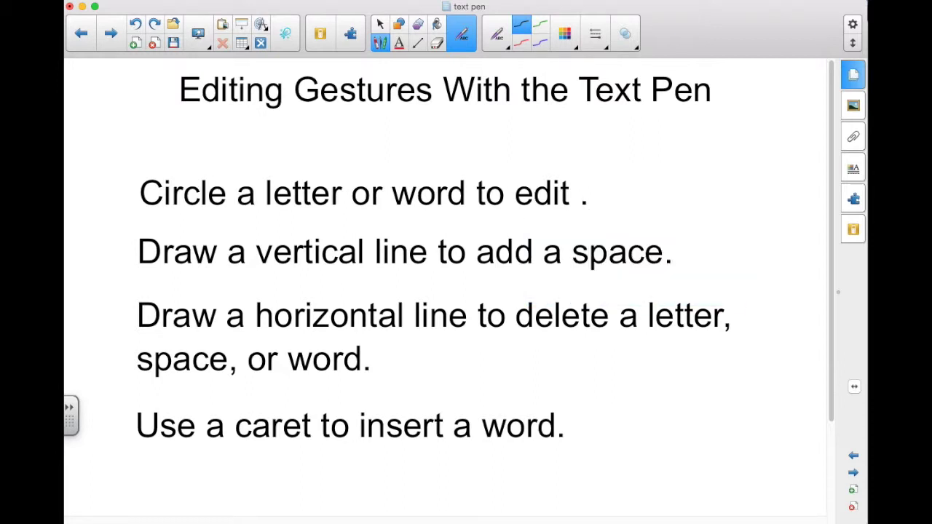
left_click_drag(569, 197, 580, 197)
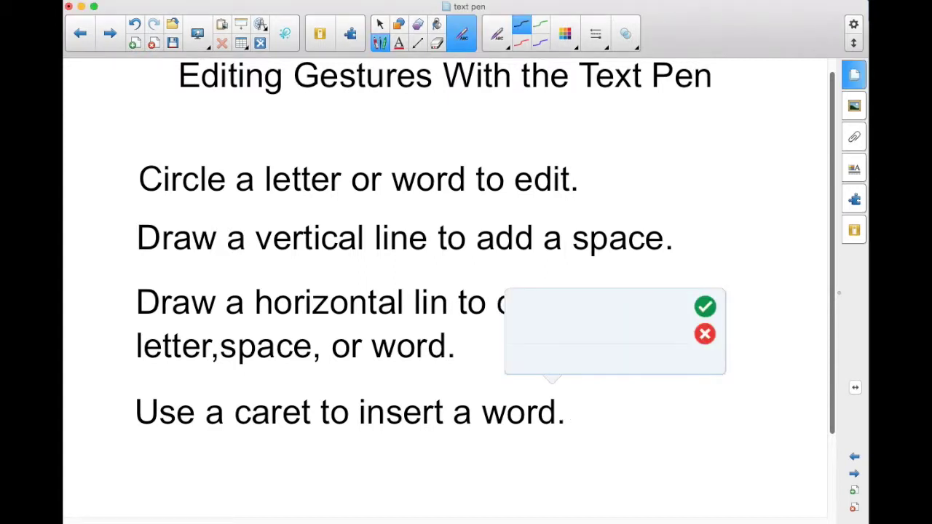
Step: Handwrite ", letter, or" into the last sentence after "word" using the insertion box
left_click_drag(517, 339, 513, 350)
left_click_drag(546, 313, 540, 344)
left_click_drag(554, 335, 582, 344)
left_click_drag(606, 316, 604, 343)
left_click_drag(576, 330, 620, 329)
mouse_move(624, 333)
left_mouse_down()
mouse_move(663, 325)
mouse_move(667, 353)
left_mouse_up()
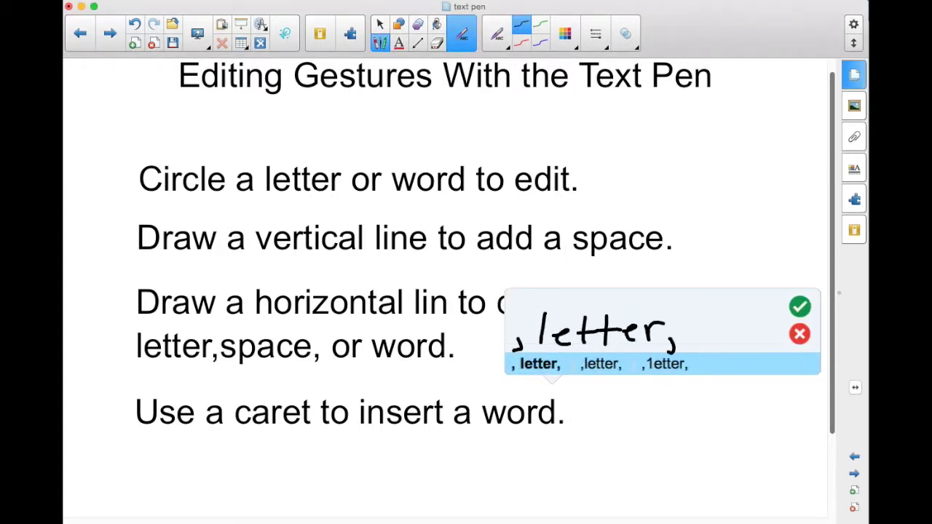
left_click_drag(710, 325, 756, 327)
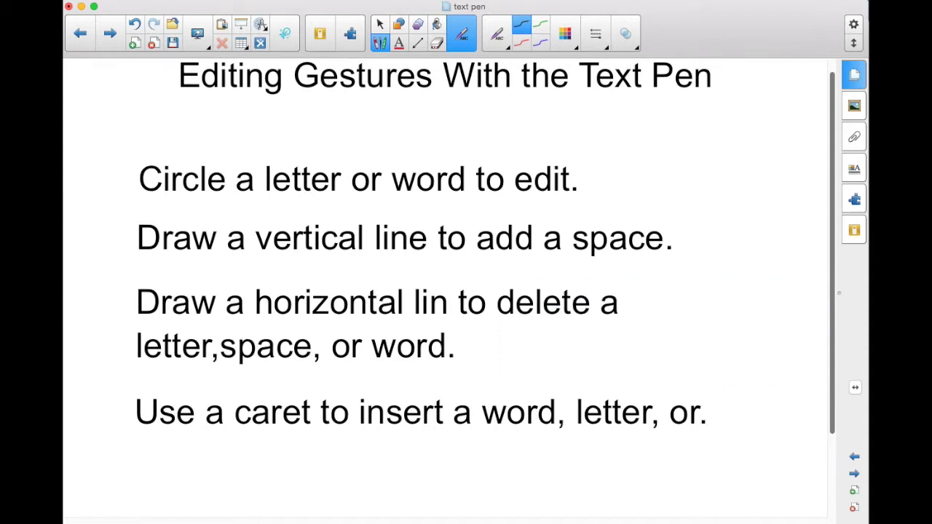
Step: Handwrite "punctuation" with the Text Pen below the caret sentence
mouse_move(199, 446)
left_mouse_down()
mouse_move(193, 479)
mouse_move(202, 460)
mouse_move(257, 468)
left_mouse_up()
left_click_drag(272, 469, 326, 472)
left_click_drag(354, 436, 357, 472)
left_click_drag(377, 450, 396, 470)
left_click_drag(428, 451, 433, 473)
left_click_drag(454, 436, 456, 471)
left_click_drag(446, 458, 474, 456)
left_click_drag(486, 459, 483, 473)
left_click(490, 442)
left_click_drag(513, 452, 515, 454)
mouse_move(530, 452)
left_mouse_down()
mouse_move(547, 454)
mouse_move(552, 471)
left_mouse_up()
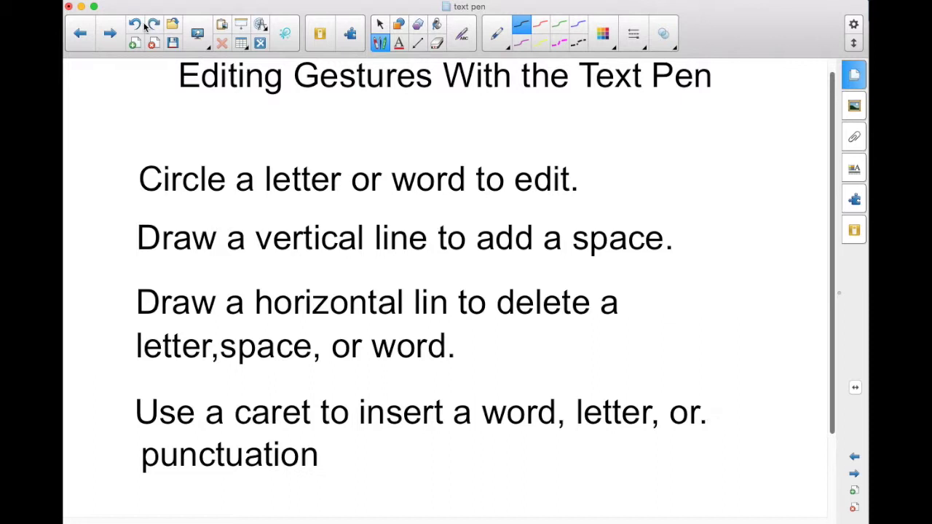
Step: On the "Writing With the Text Pen" page, handwrite "You can write text and it automatically changes." with the Text Pen
left_click(469, 40)
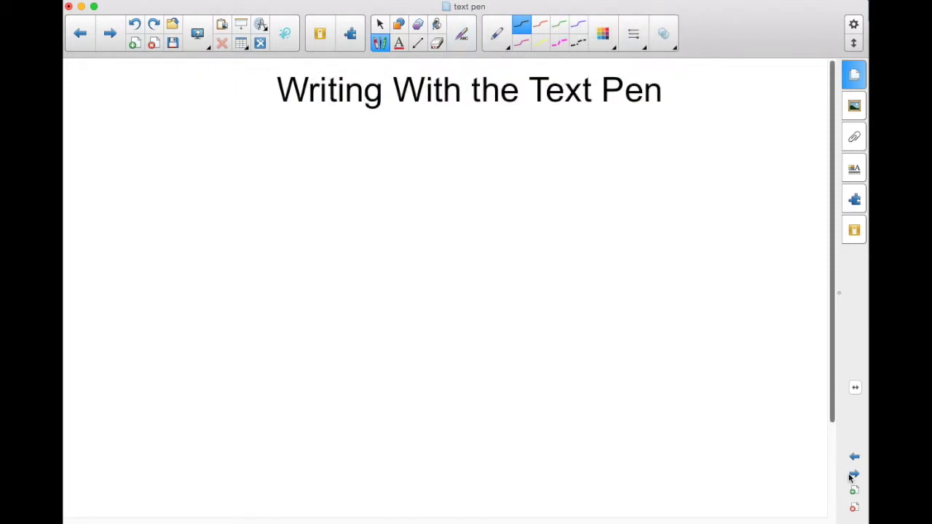
left_click(460, 38)
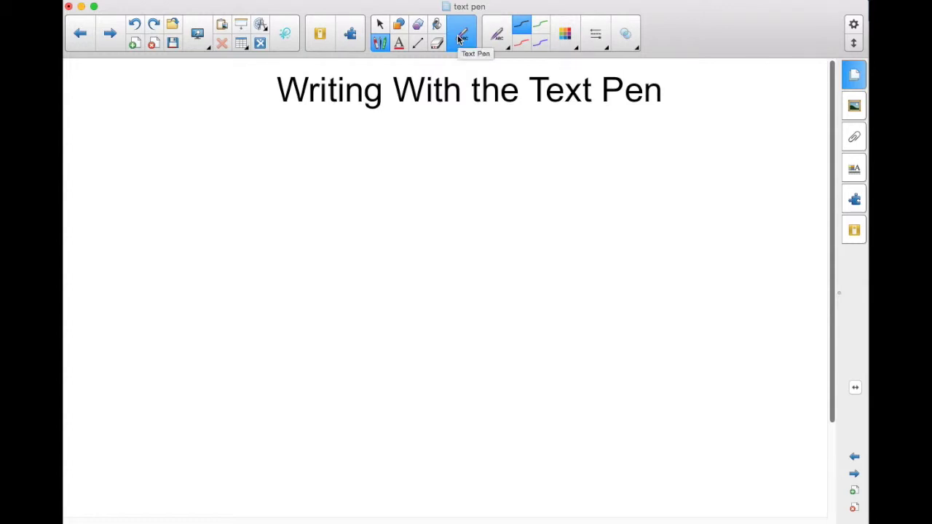
left_click_drag(157, 185, 169, 206)
left_click_drag(181, 185, 151, 233)
left_click_drag(217, 195, 231, 217)
left_click_drag(297, 187, 293, 213)
left_click_drag(404, 188, 435, 187)
left_click_drag(512, 175, 507, 213)
left_click_drag(603, 166, 602, 213)
mouse_move(620, 200)
left_mouse_down()
mouse_move(639, 207)
mouse_move(721, 187)
mouse_move(190, 306)
mouse_move(289, 298)
mouse_move(496, 309)
mouse_move(587, 331)
mouse_move(698, 319)
mouse_move(780, 327)
mouse_move(775, 341)
left_mouse_up()
left_click_drag(800, 319, 783, 340)
left_click(810, 337)
Step: Arrange the two converted phrases "You can write text" and "and it automatically changes." side by side on one line
left_click(379, 24)
left_click_drag(443, 279, 588, 201)
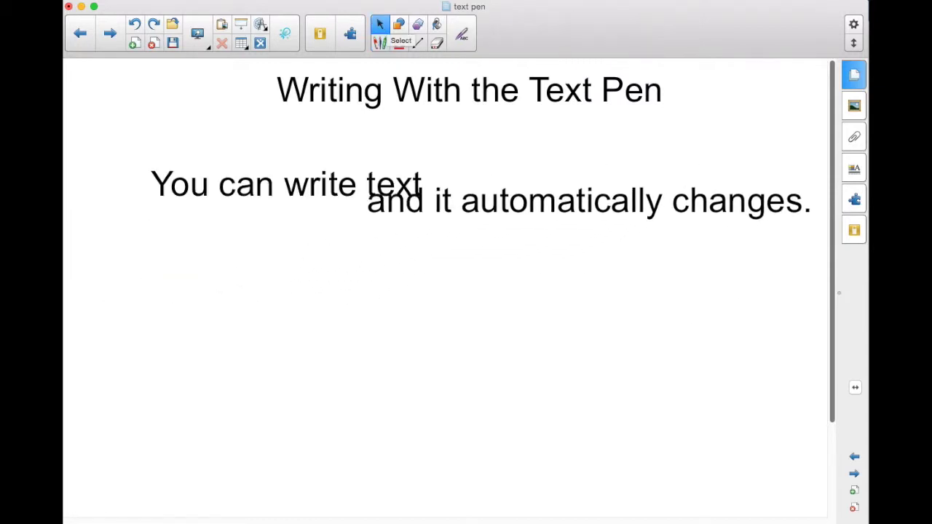
left_click_drag(287, 184, 249, 188)
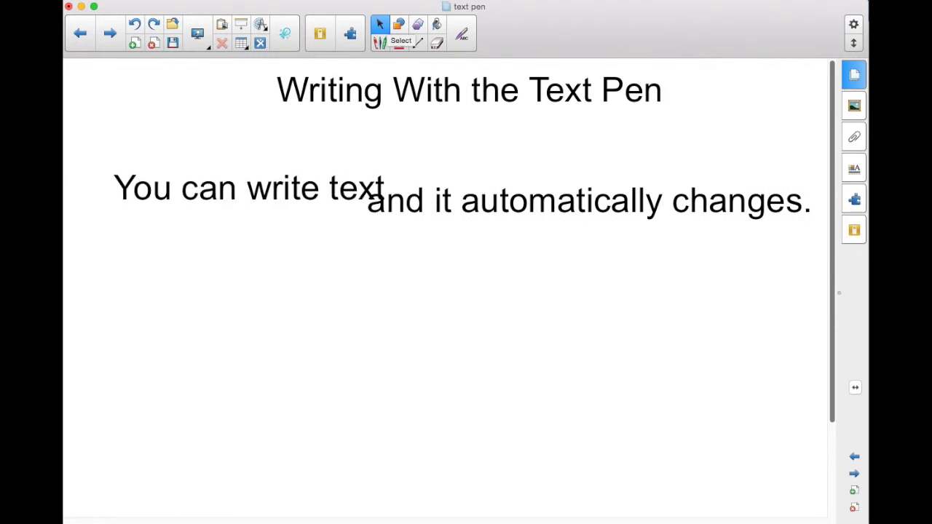
left_click_drag(588, 201, 605, 184)
left_click_drag(249, 188, 222, 180)
left_click_drag(606, 184, 593, 180)
Step: Handwrite "You can use a different color by" in green with the Text Pen below the black sentence
left_click(461, 34)
left_click(538, 23)
left_click_drag(125, 244, 139, 263)
mouse_move(148, 244)
left_mouse_down()
mouse_move(117, 296)
mouse_move(166, 257)
left_mouse_up()
left_click_drag(185, 257, 203, 256)
left_click_drag(265, 255, 256, 283)
left_click_drag(290, 262, 293, 288)
left_click_drag(582, 288, 792, 280)
mouse_move(134, 339)
left_mouse_down()
mouse_move(218, 364)
mouse_move(345, 378)
mouse_move(318, 423)
left_mouse_up()
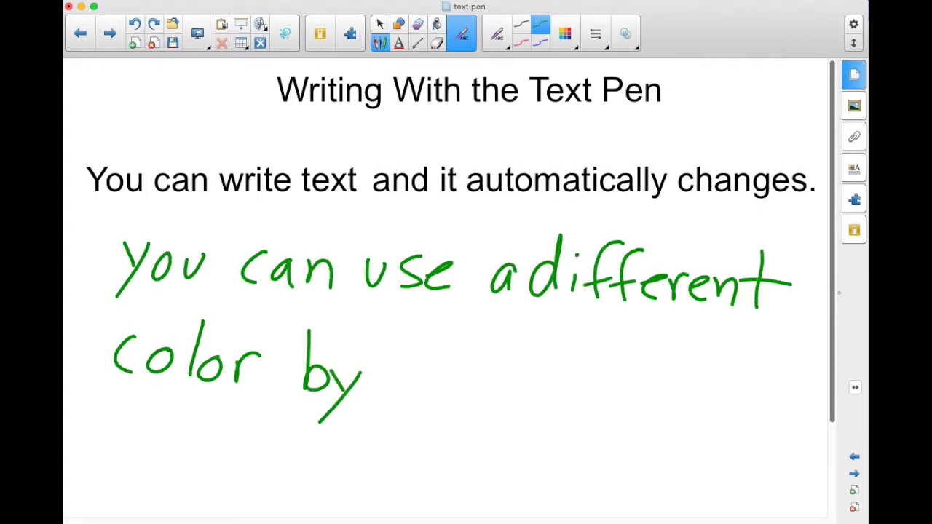
Step: Handwrite "selecting it." in red with the Text Pen to complete the green phrase
left_click(519, 46)
mouse_move(435, 358)
left_mouse_down()
mouse_move(410, 395)
mouse_move(542, 402)
mouse_move(612, 424)
left_mouse_up()
left_click_drag(639, 364, 690, 386)
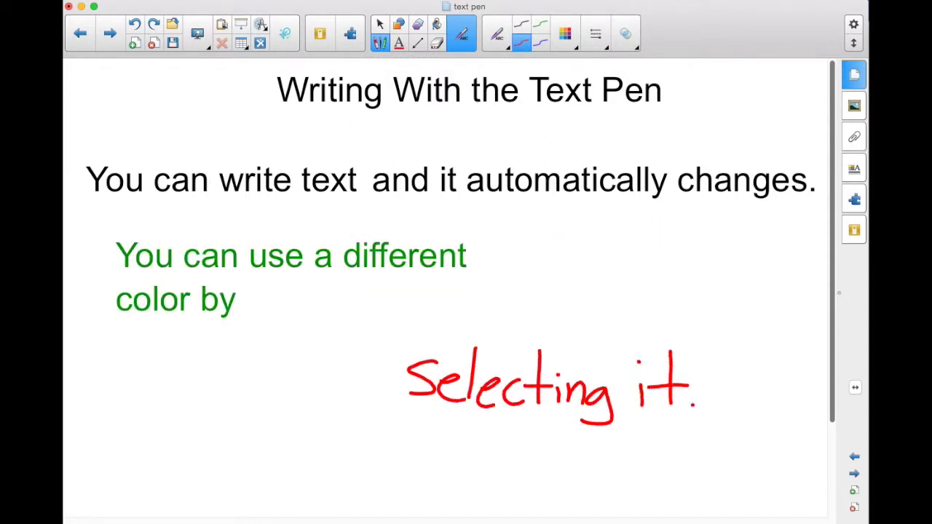
Step: Move the red and green phrases closer together and widen the green text box so its phrase fits on one line
left_click(379, 24)
left_click_drag(495, 370, 332, 303)
left_click_drag(248, 280, 229, 260)
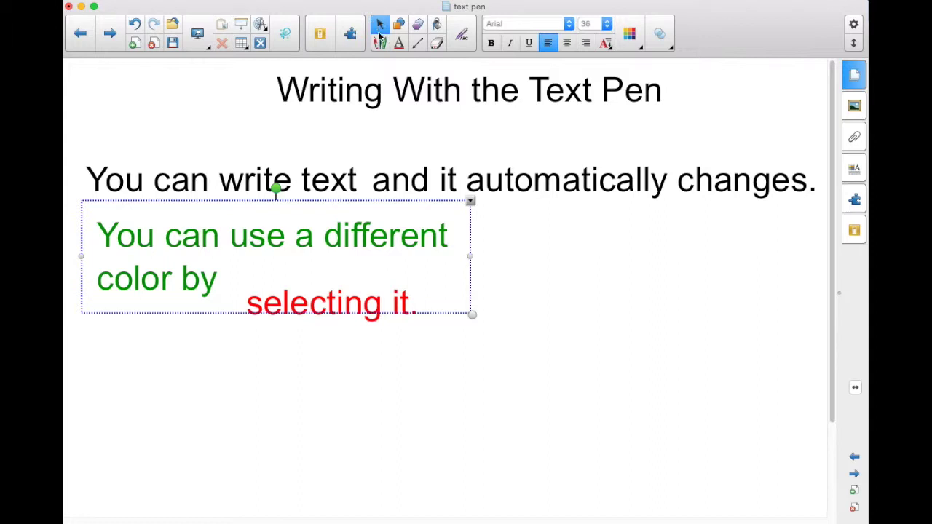
left_click_drag(470, 257, 663, 269)
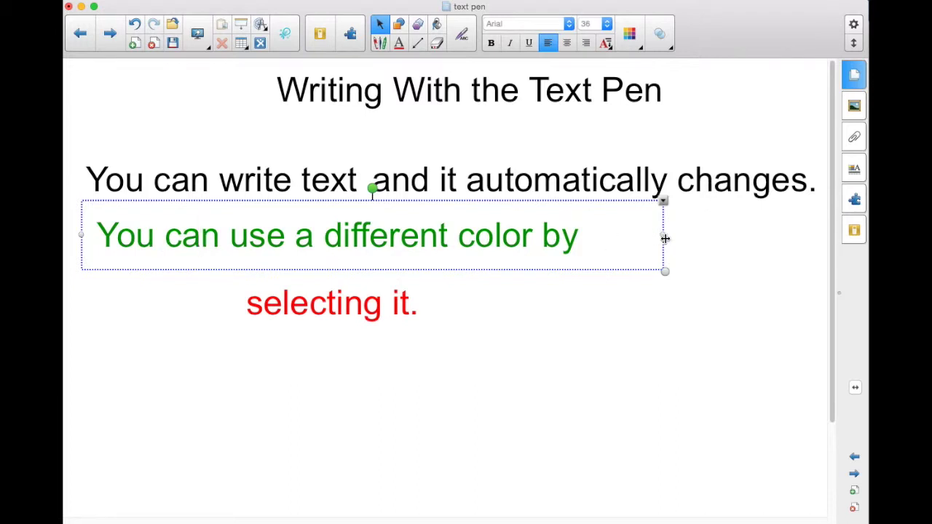
Step: Place the red phrase "selecting it." at the end of the green sentence and group the two phrases
left_click(438, 383)
left_click_drag(362, 305, 708, 238)
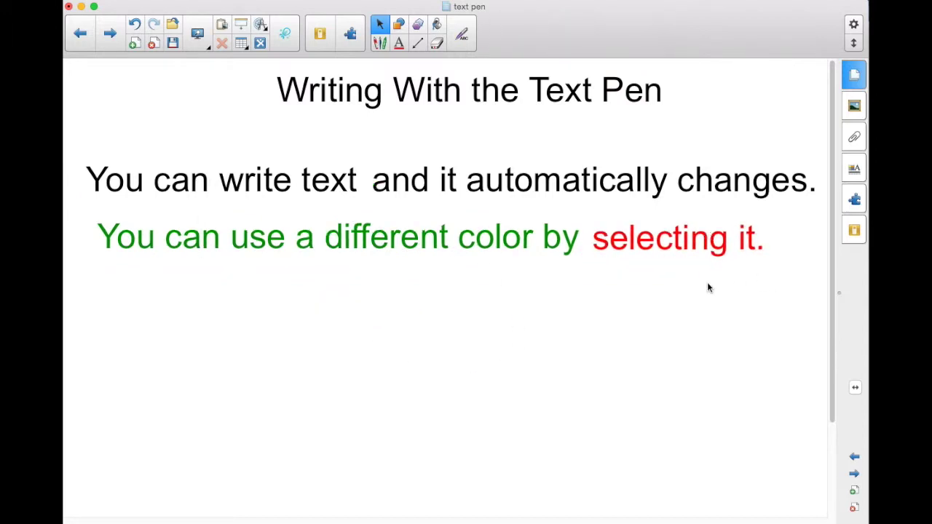
left_click_drag(791, 214, 156, 300)
right_click(662, 202)
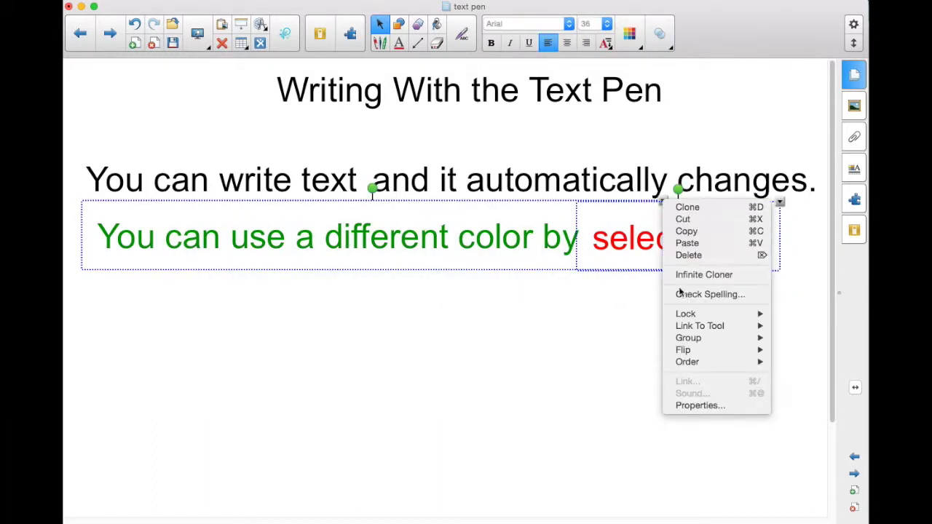
mouse_move(684, 338)
left_click(797, 337)
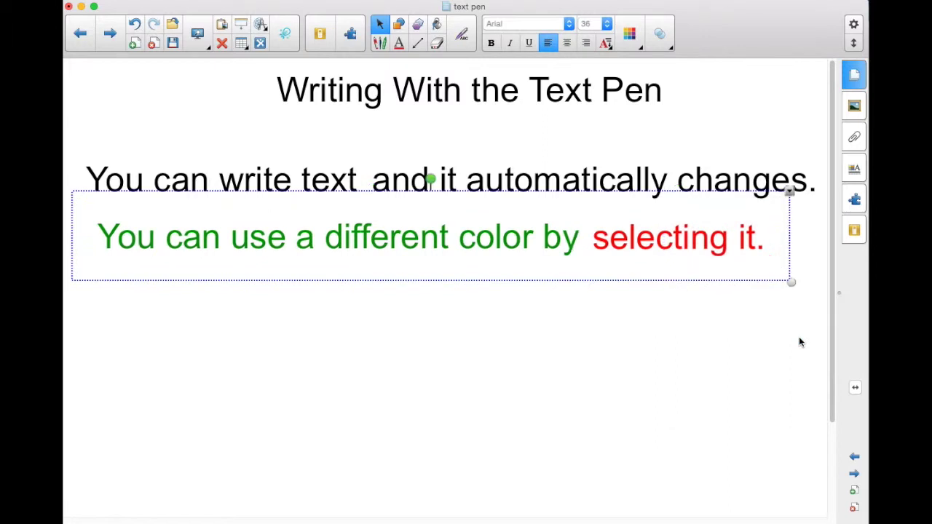
left_click(501, 329)
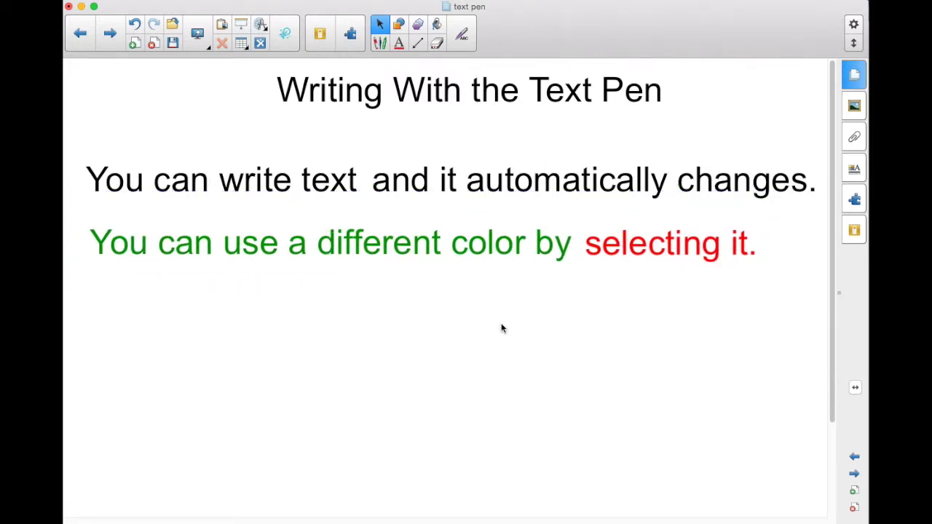
Step: Change "color" to "colors" in the green sentence by inserting handwritten text in black with the Text Pen
left_click(460, 36)
left_click(140, 26)
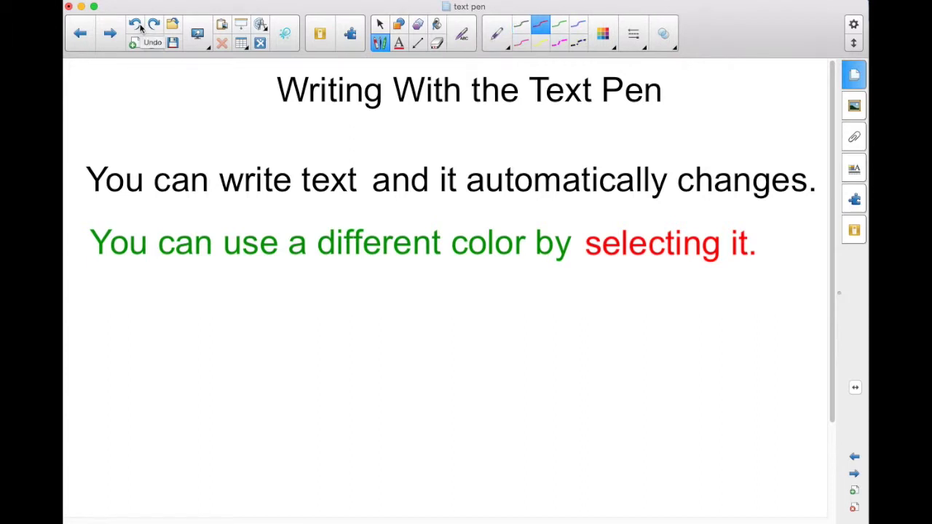
left_click(457, 36)
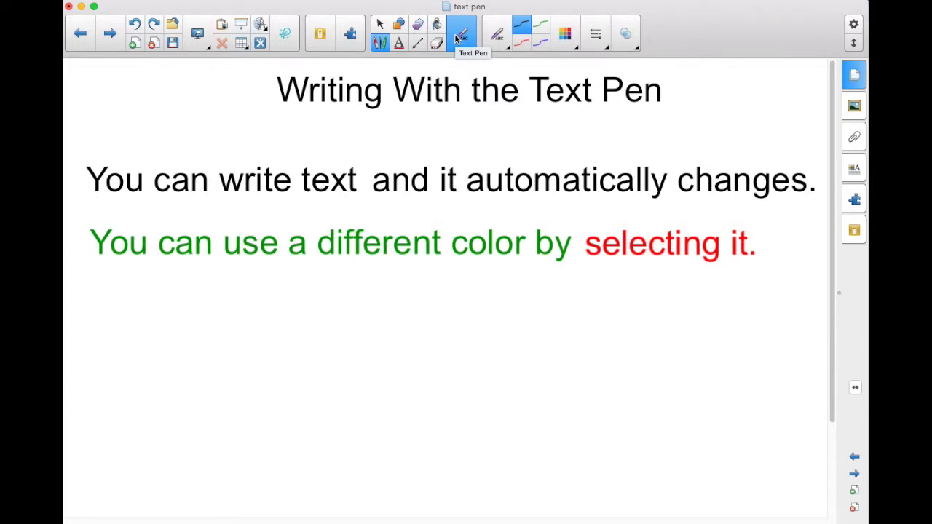
left_click_drag(514, 273, 526, 269)
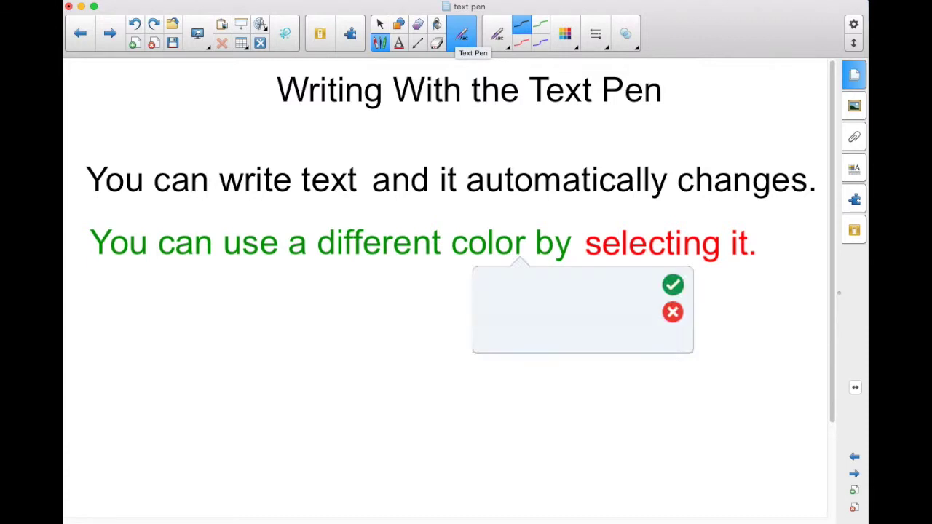
left_click_drag(538, 225, 533, 226)
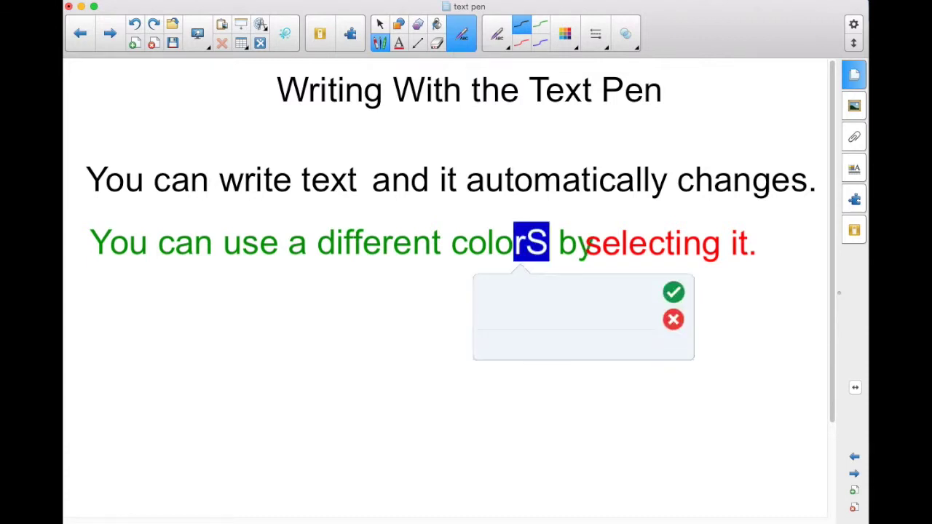
mouse_move(493, 313)
left_mouse_down()
mouse_move(493, 329)
mouse_move(505, 314)
left_mouse_up()
left_click_drag(518, 312, 503, 328)
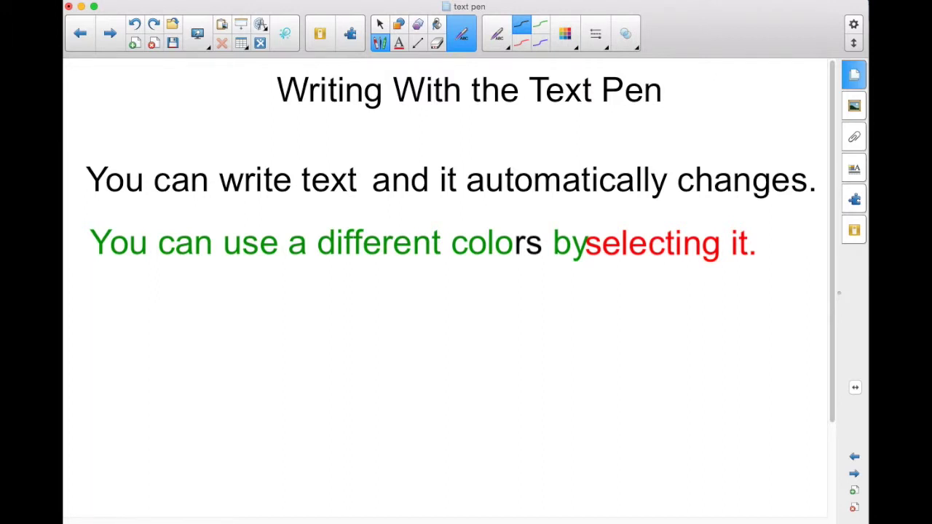
left_click(135, 27)
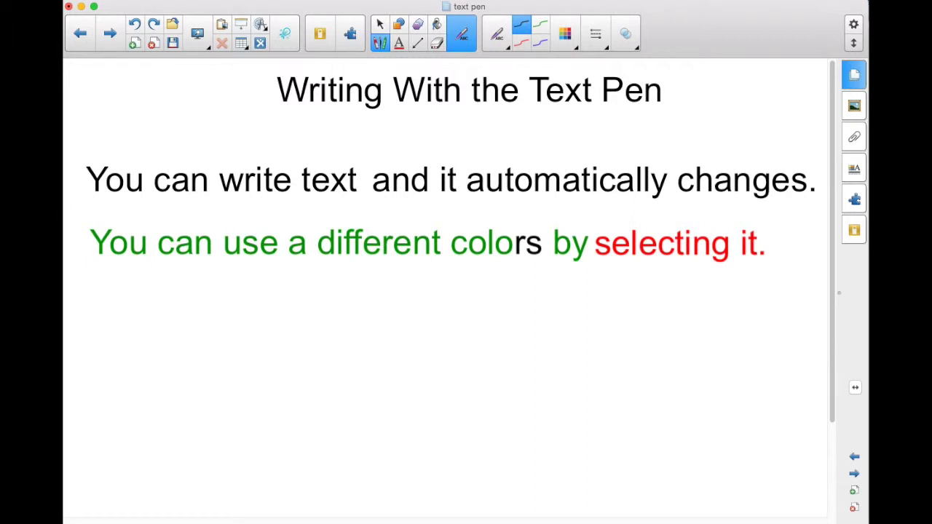
Step: Recolor the ending of "colors" and the word "automatically" green with the Text Pen
left_click(535, 27)
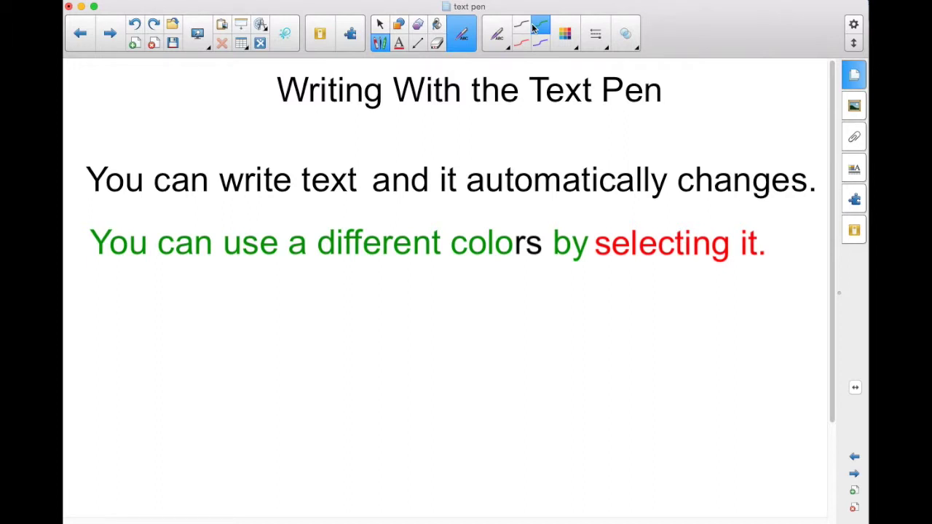
left_click_drag(498, 248, 545, 248)
left_click_drag(456, 184, 661, 176)
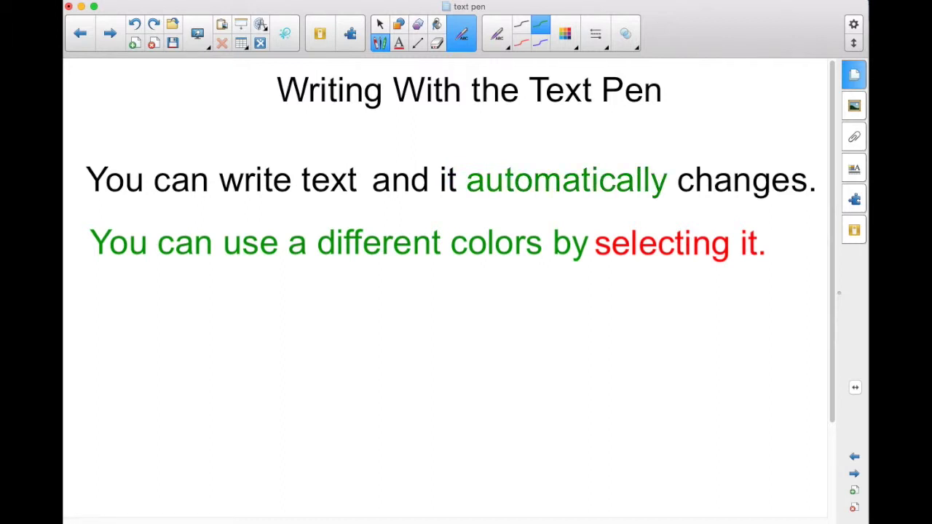
Step: Recolor "write" blue and "and" red in the first sentence with the Text Pen
left_click(540, 42)
left_click_drag(214, 184, 296, 181)
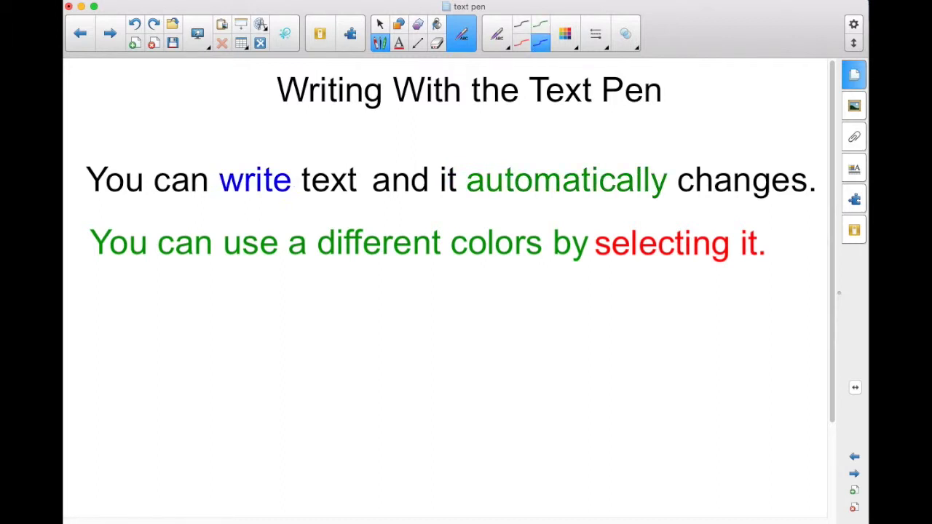
left_click(522, 42)
left_click_drag(367, 183, 431, 182)
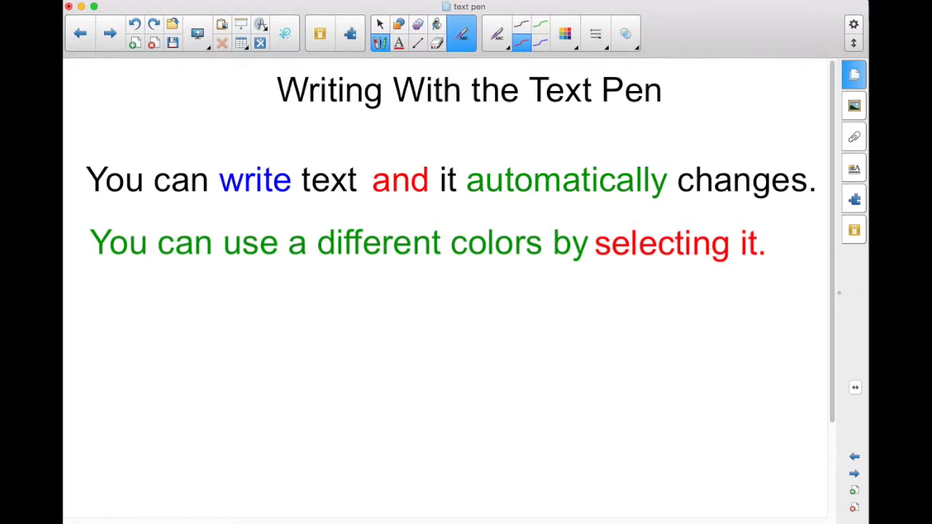
Step: Recolor "colors", "selecting" and "a" black in the second sentence, and "text" purple in the first, with the Text Pen
left_click(520, 26)
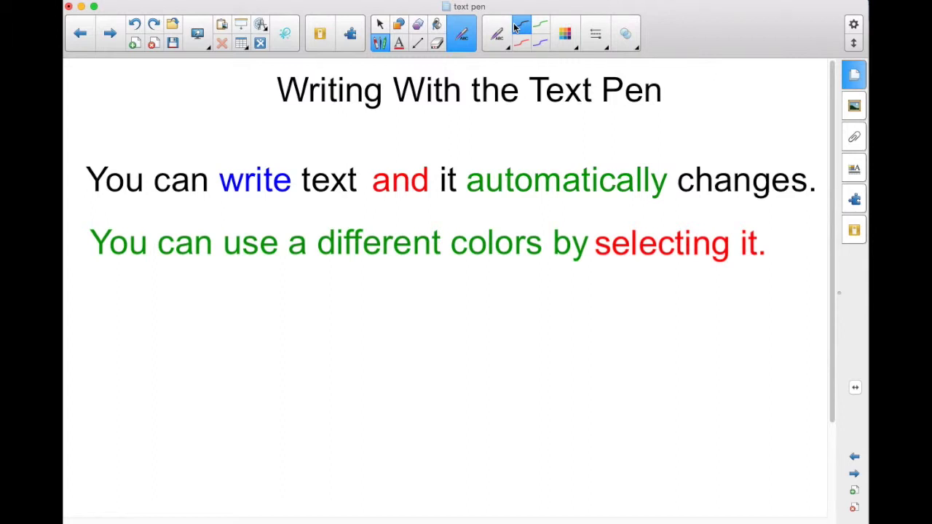
mouse_move(485, 223)
left_mouse_down()
mouse_move(451, 259)
mouse_move(543, 237)
mouse_move(509, 221)
left_mouse_up()
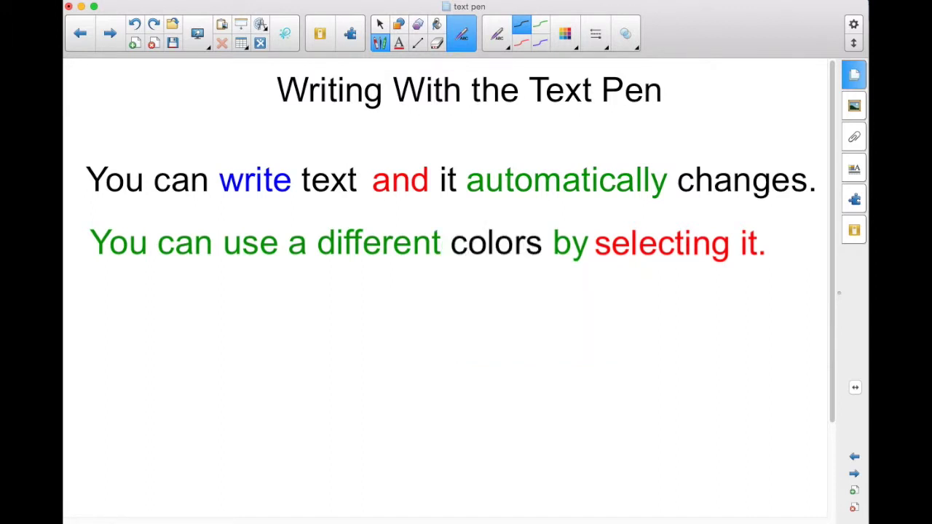
left_click_drag(591, 244, 727, 247)
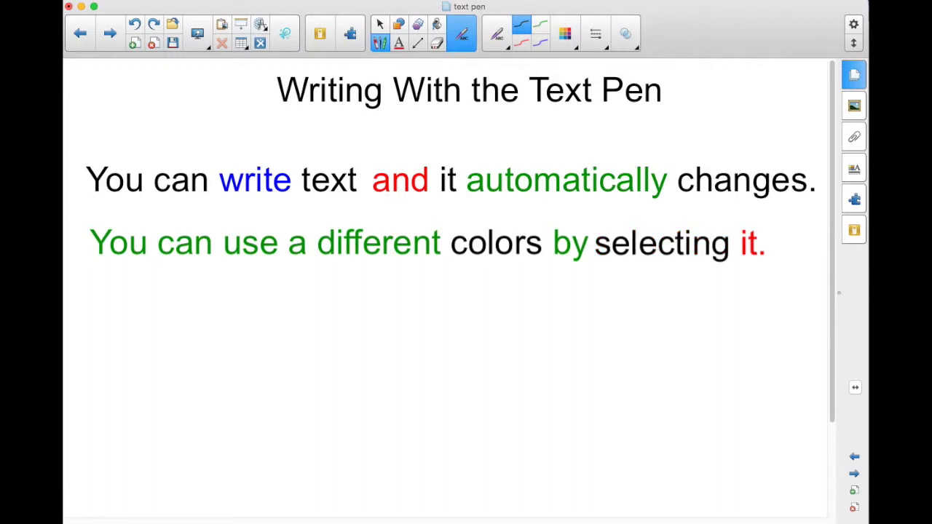
mouse_move(297, 226)
left_mouse_down()
mouse_move(286, 267)
mouse_move(314, 227)
left_mouse_up()
left_click(565, 34)
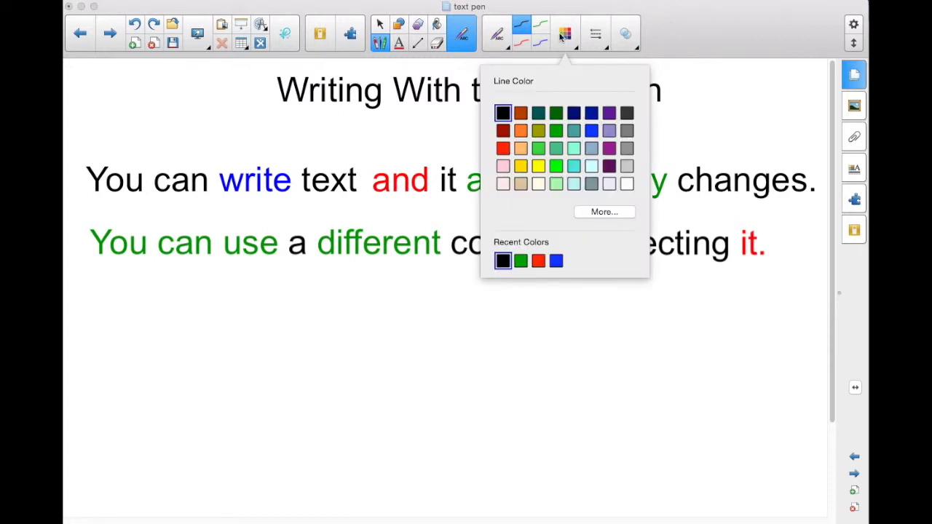
left_click(609, 149)
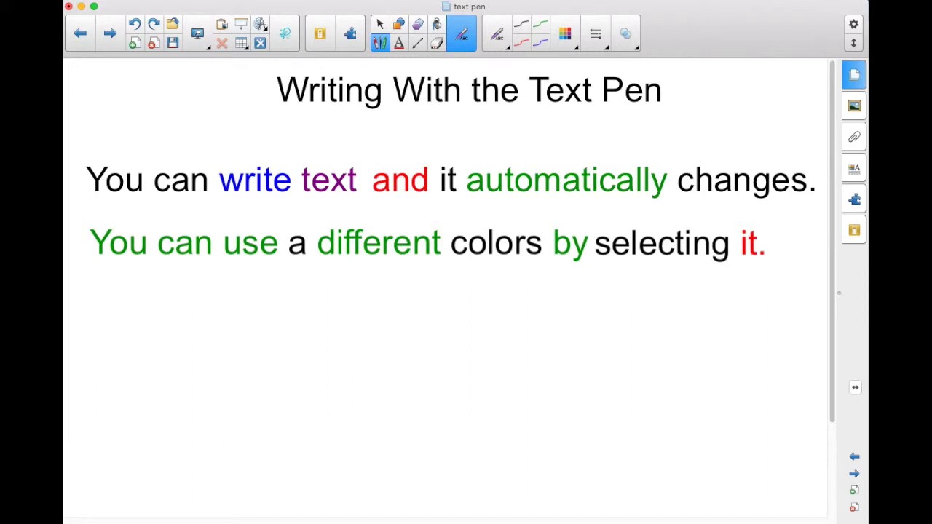
Step: Copy the opening paragraphs of the web article "The Final Countdown Begins" and paste them onto the next Notebook page
left_click(854, 474)
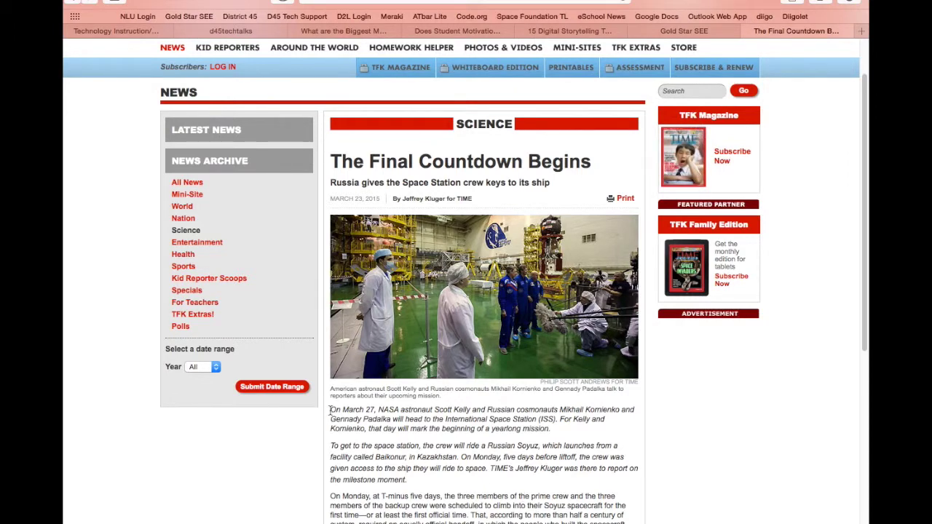
left_click_drag(330, 410, 626, 521)
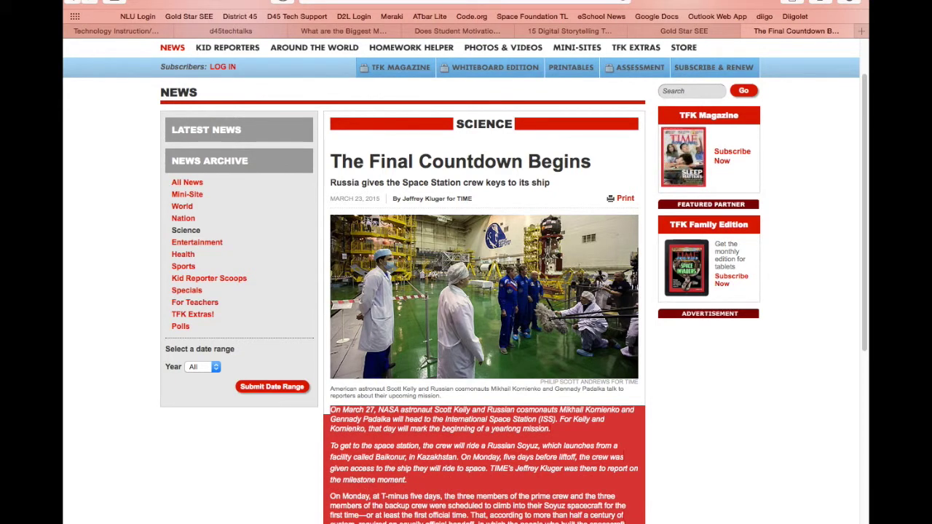
right_click(493, 472)
left_click(519, 512)
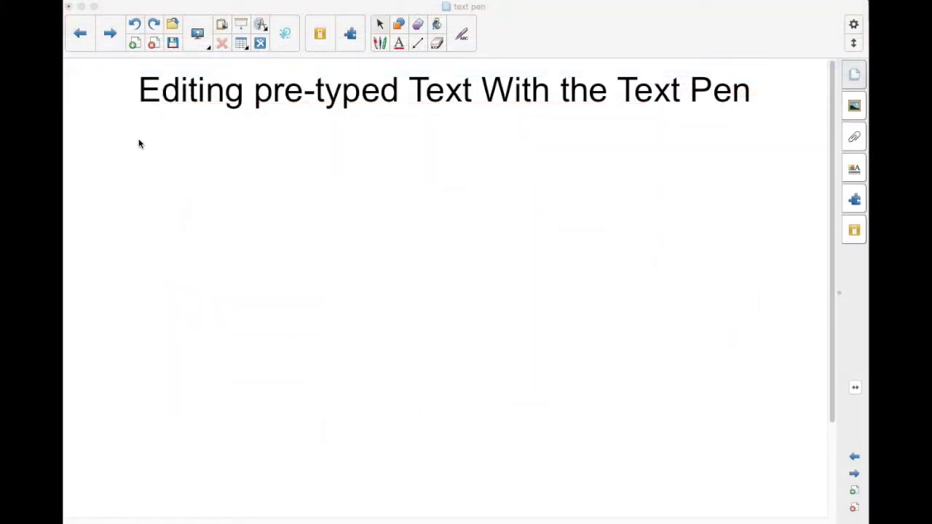
left_click(139, 143)
key("super+v")
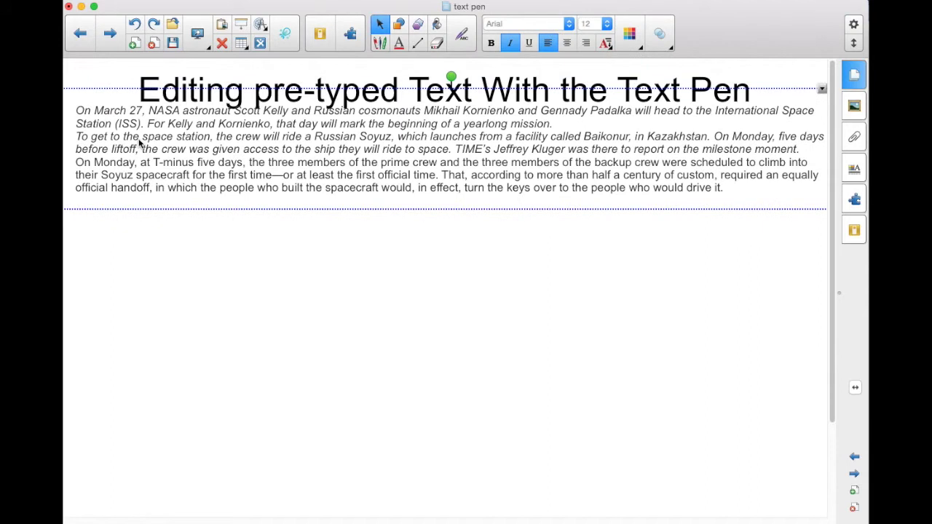
Step: Move the pasted article text below the page title and set its font size to 26
left_click_drag(293, 149, 292, 203)
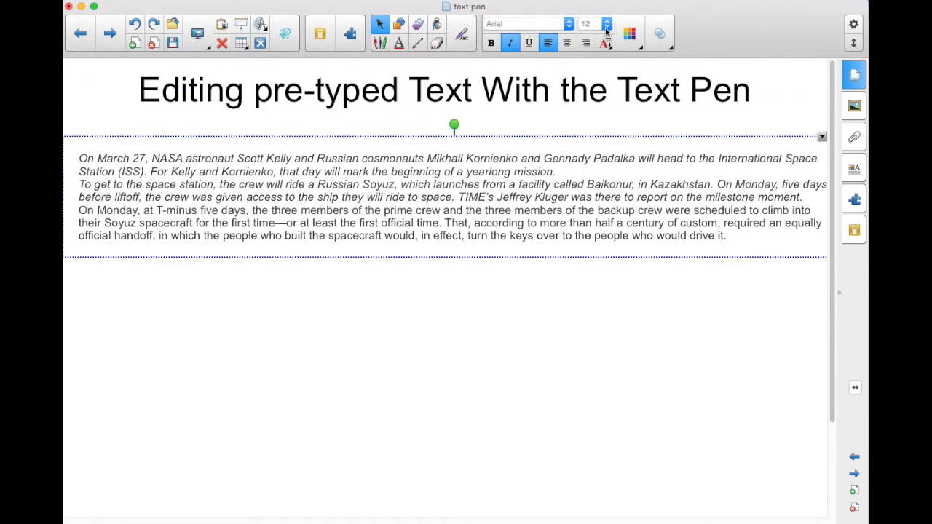
left_click(607, 28)
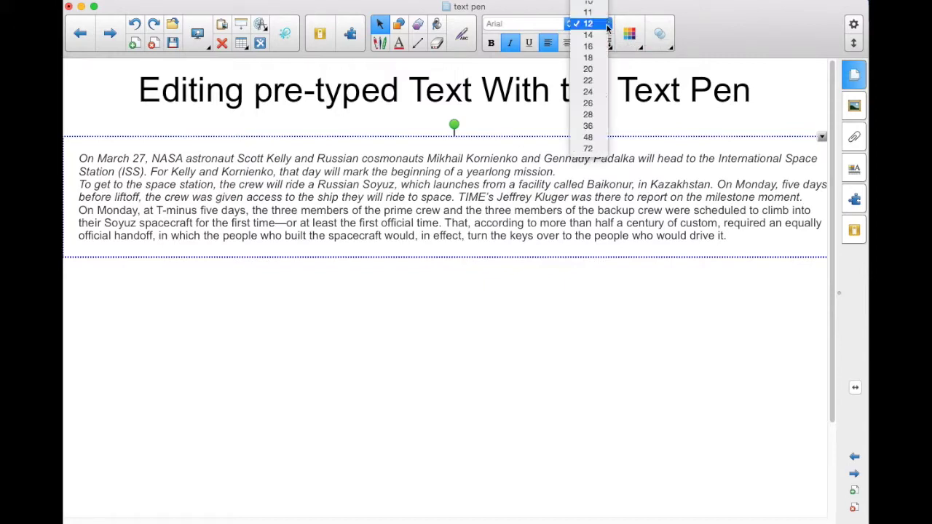
left_click(596, 104)
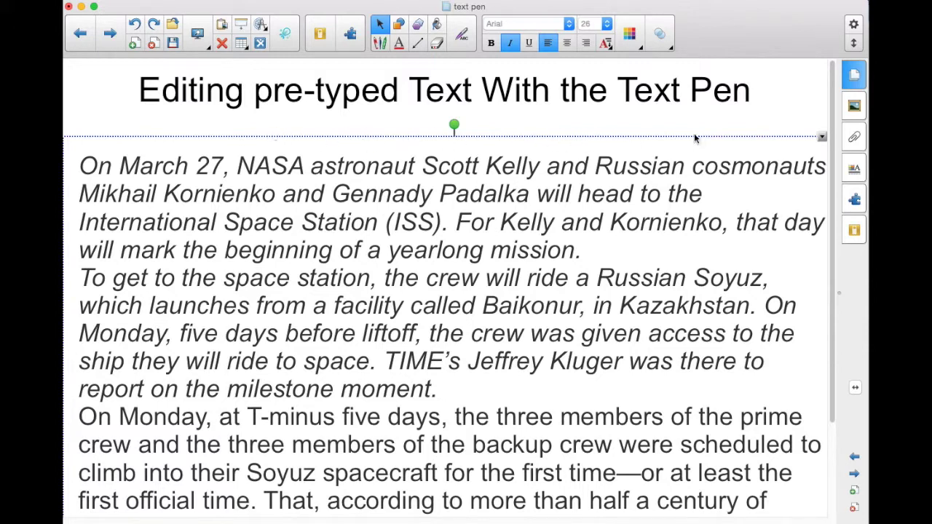
left_click(599, 23)
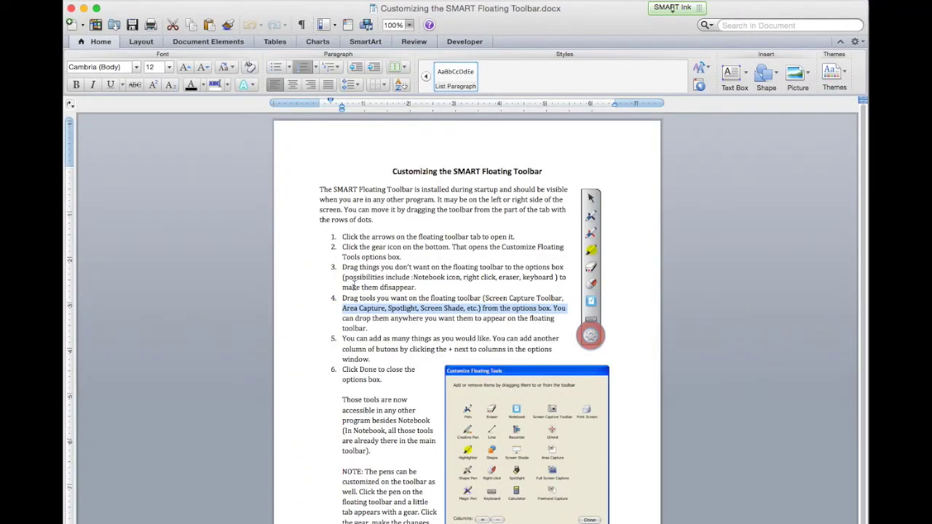
Step: Copy the opening paragraph of Customizing the SMART Floating Toolbar.docx in Word and paste it below the article text in Notebook
left_click_drag(321, 190, 372, 218)
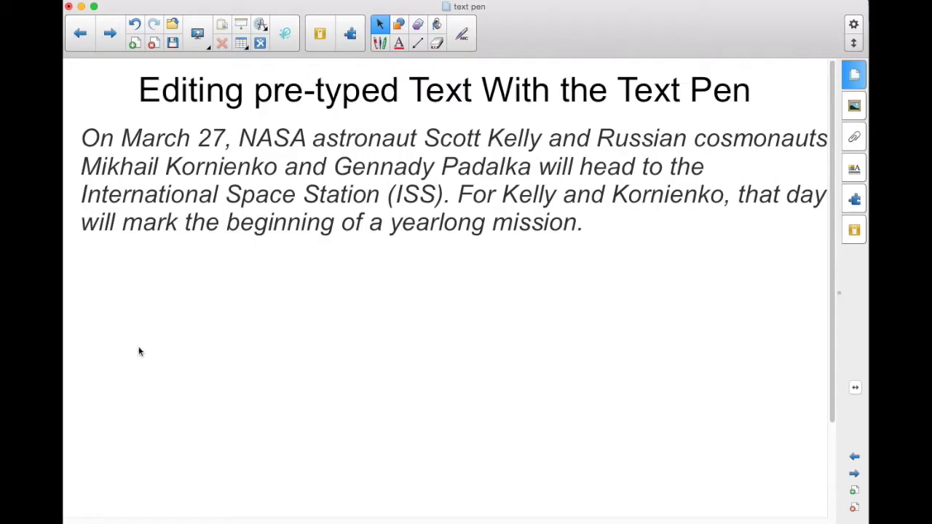
key("super+v")
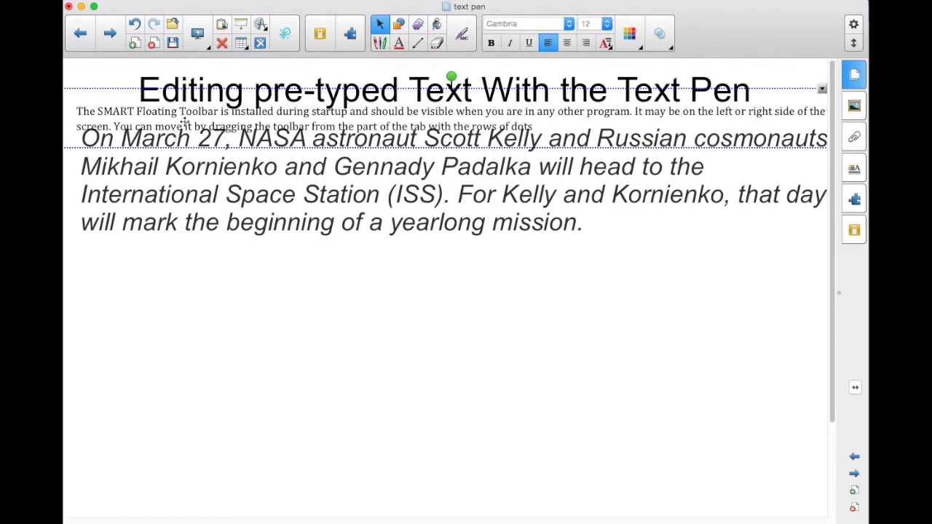
left_click_drag(201, 112, 202, 296)
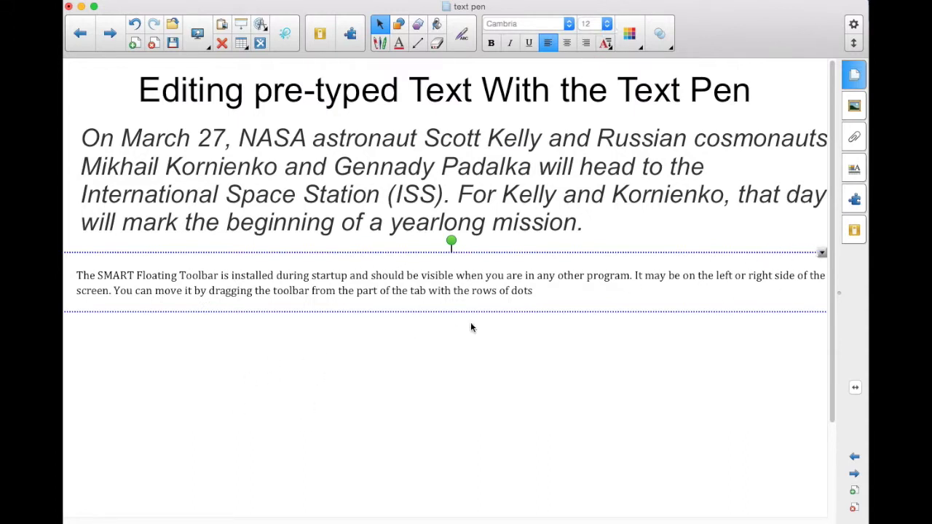
Step: Set the font size of the paragraph pasted from Word to 26
left_click(607, 23)
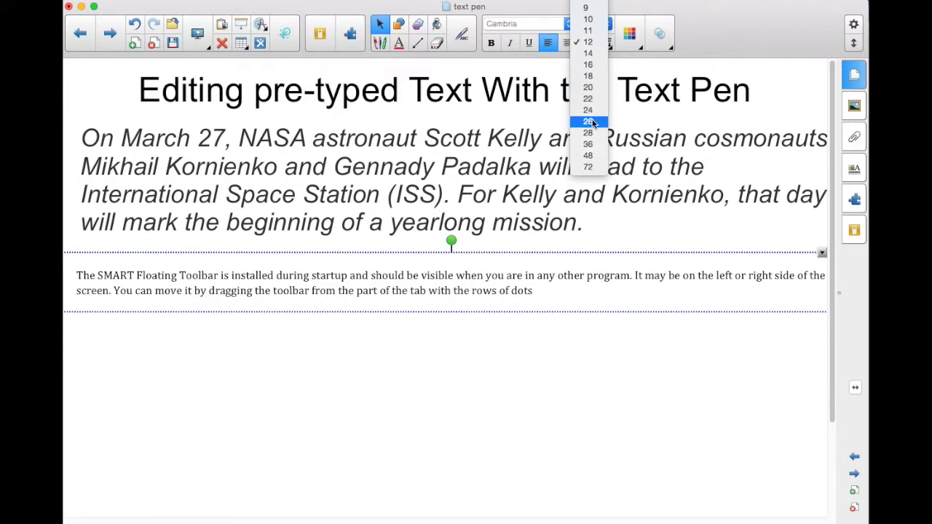
left_click(587, 121)
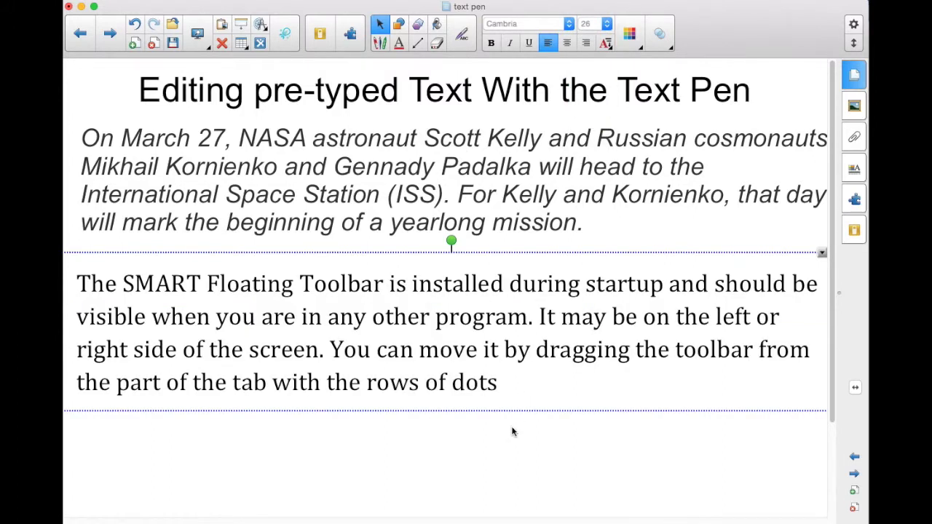
left_click(458, 453)
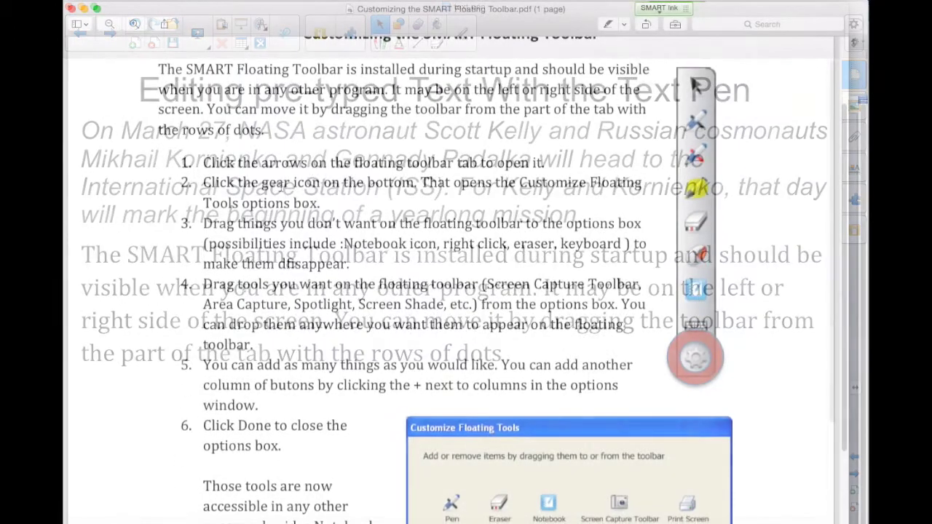
Step: Copy list item 4 from Customizing the SMART Floating Toolbar.pdf and place it below the Word paragraph in Notebook
scroll(451, 291, "down", 3)
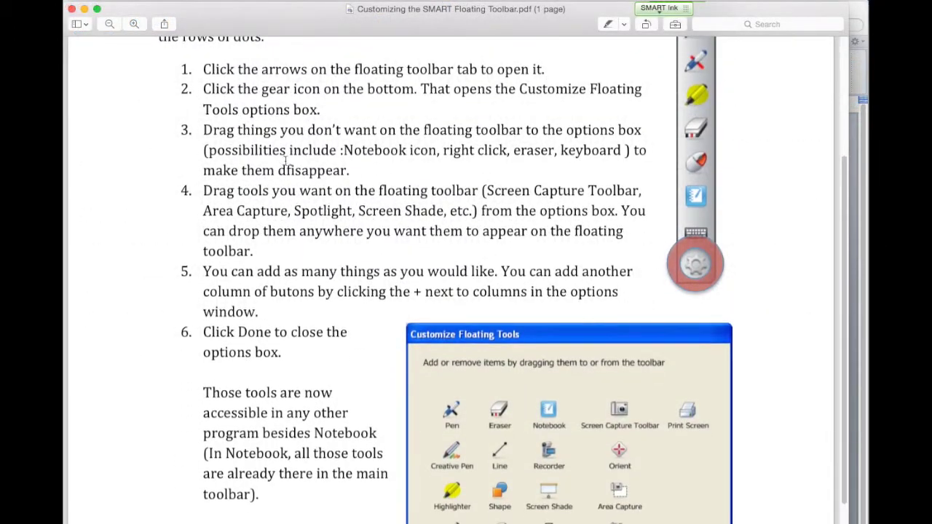
left_click_drag(203, 190, 273, 253)
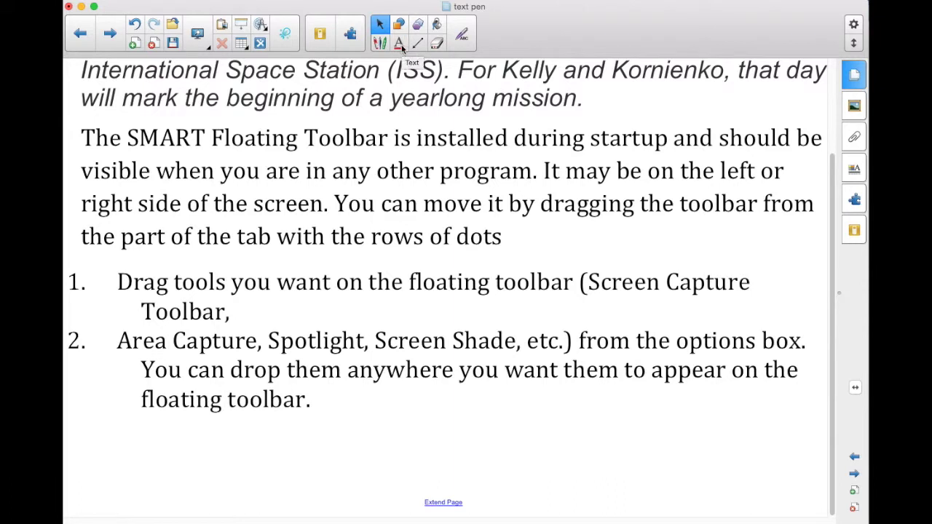
Step: Add the text "Type my own text" below the numbered list and set its font size to 26
left_click(117, 446)
type("Type")
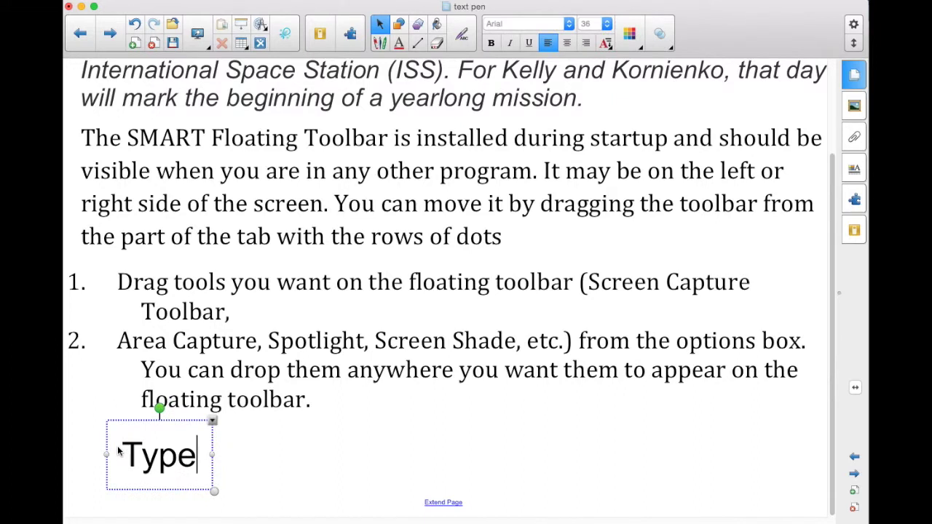
type(" my own text")
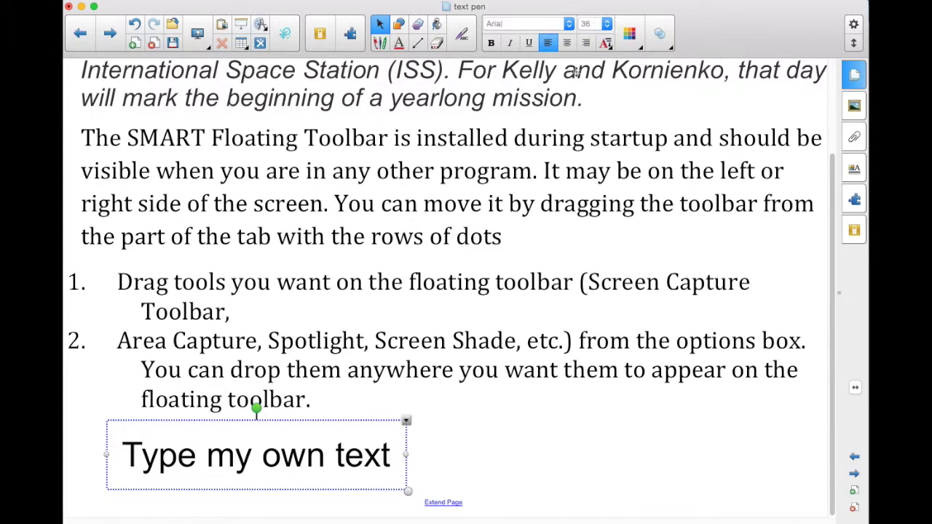
left_click_drag(397, 453, 123, 450)
left_click(606, 23)
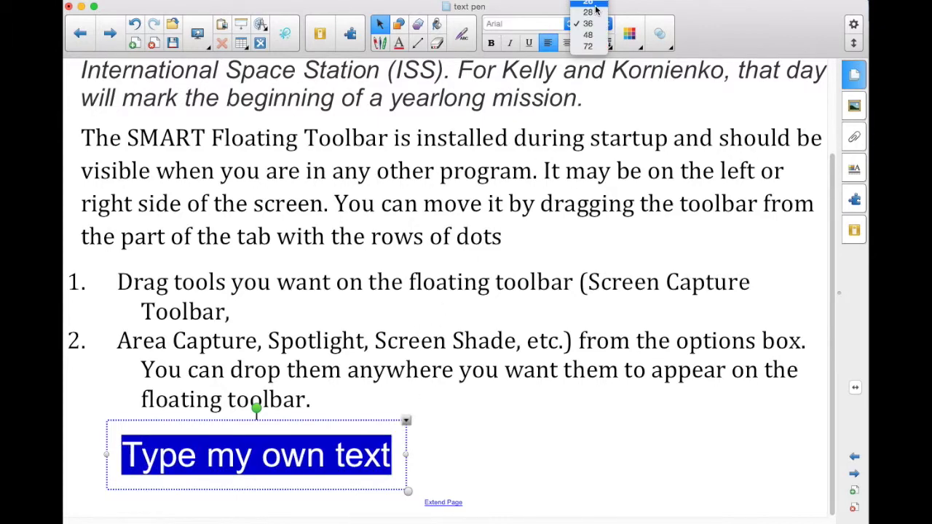
left_click(591, 8)
left_click(337, 481)
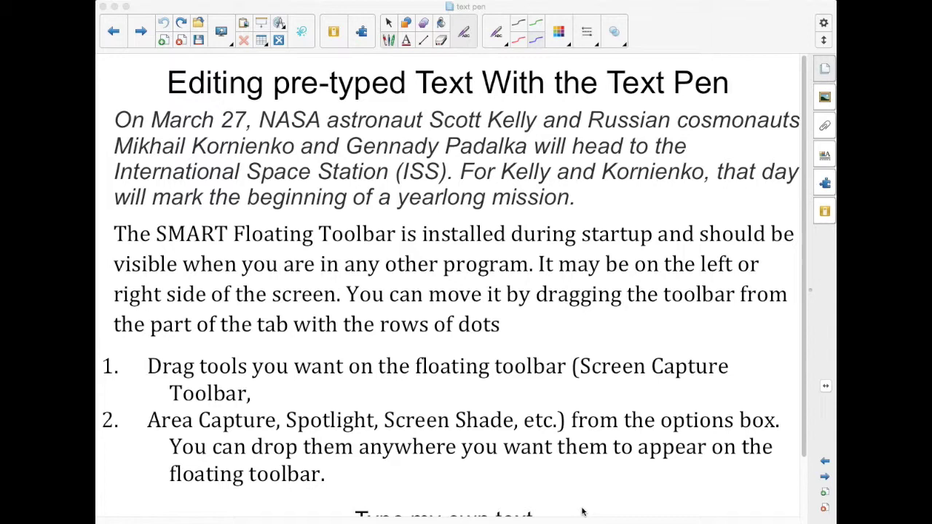
Step: Recolor the nouns in the italic NASA paragraph blue with the Text Pen, such as March, astronaut, cosmonauts, beginning and mission
key("Escape")
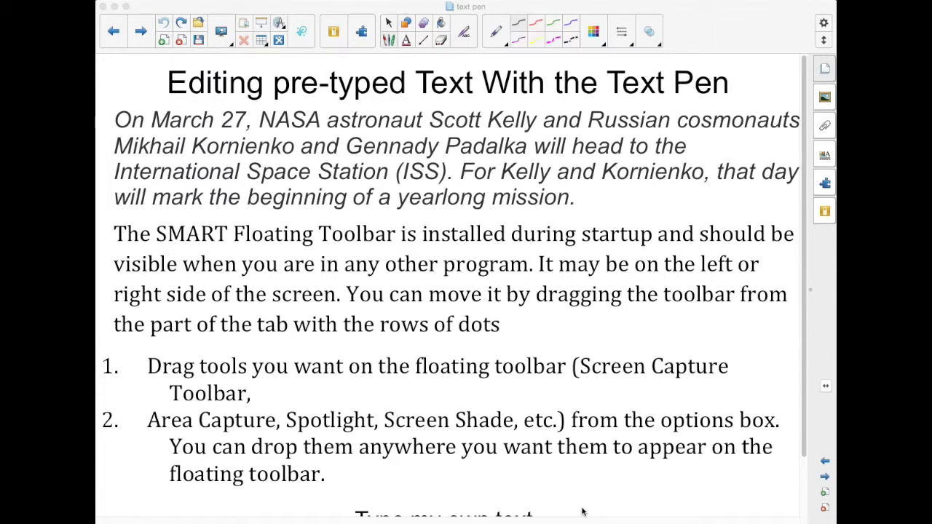
left_click(463, 31)
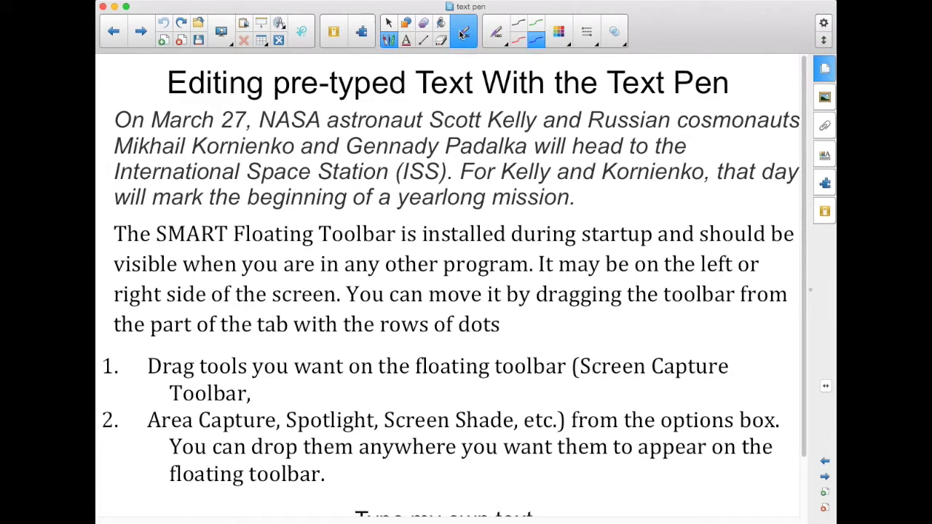
left_click(536, 41)
left_click_drag(160, 122, 329, 119)
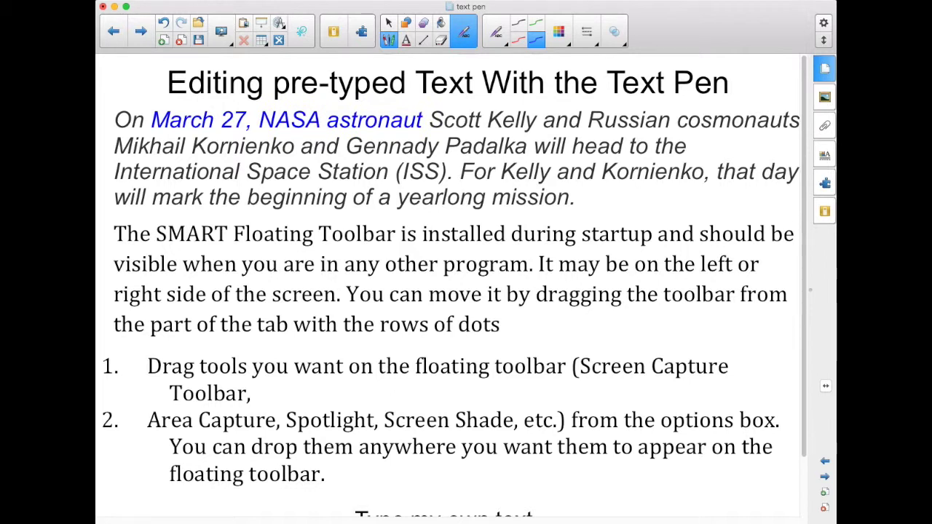
left_click_drag(428, 122, 529, 121)
left_click_drag(667, 121, 780, 120)
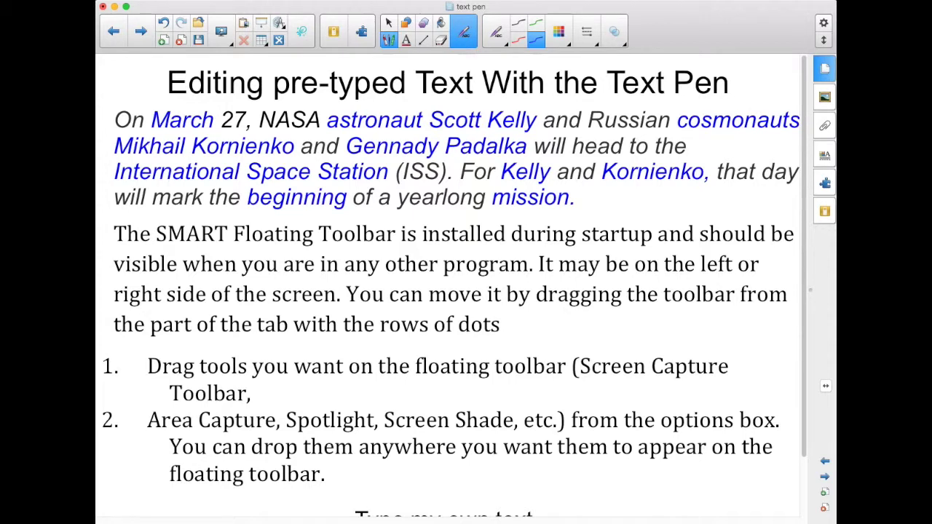
Step: Recolor "will head" and "mark" in the NASA paragraph green with the Text Pen
left_click(536, 23)
left_click_drag(530, 149, 544, 148)
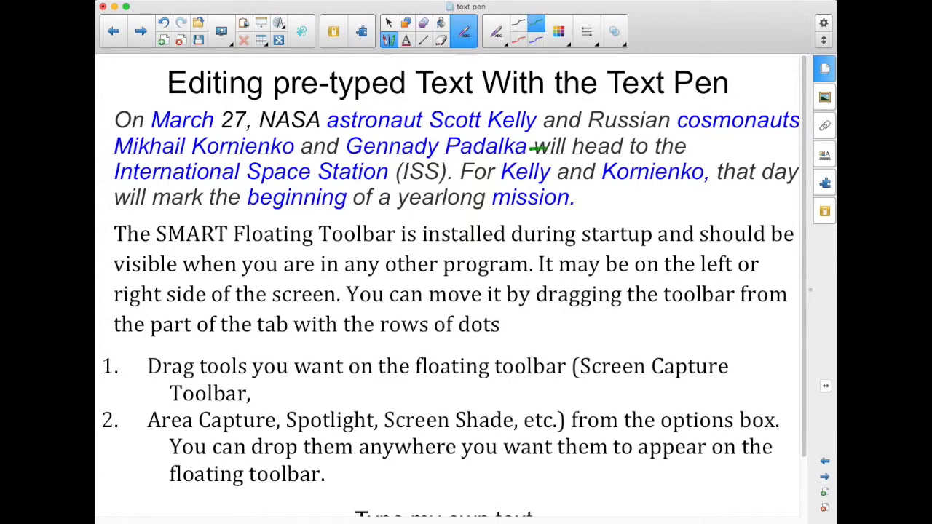
left_click_drag(153, 198, 203, 198)
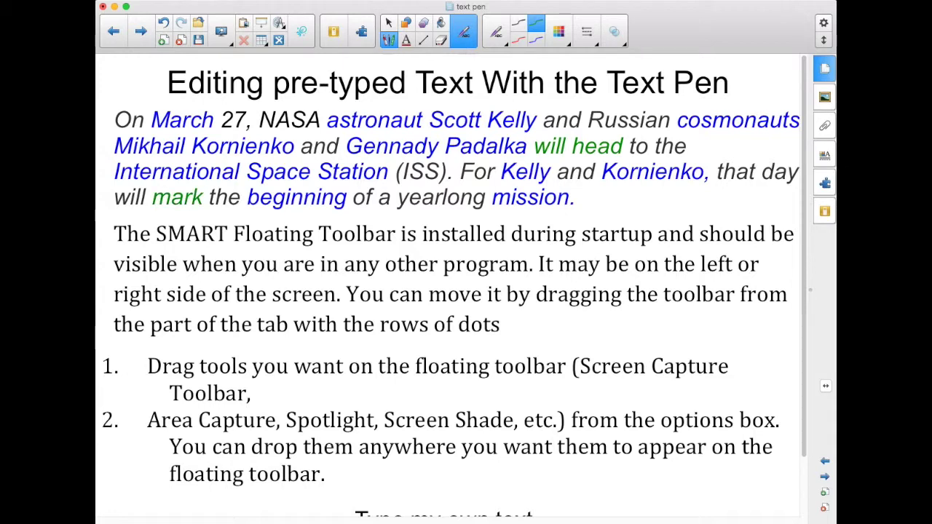
Step: Choose purple as the Text Pen color and recolor "NASA", "Russian" and "yearlong" in the NASA paragraph
left_click(546, 32)
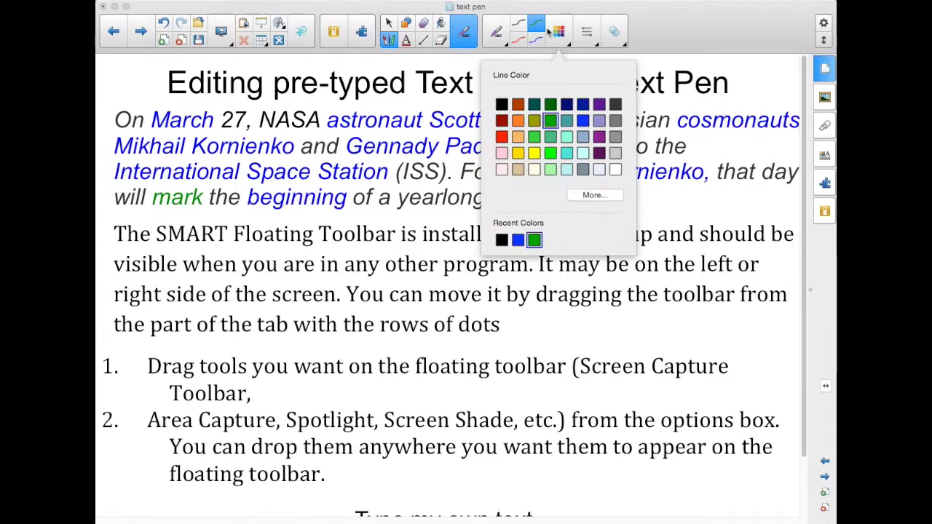
left_click(585, 138)
left_click(599, 137)
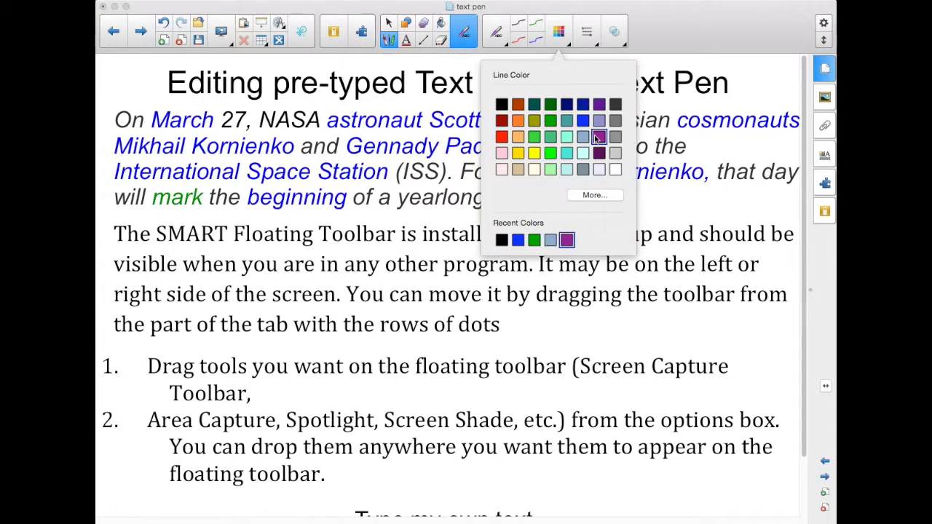
left_click(535, 40)
left_click(552, 32)
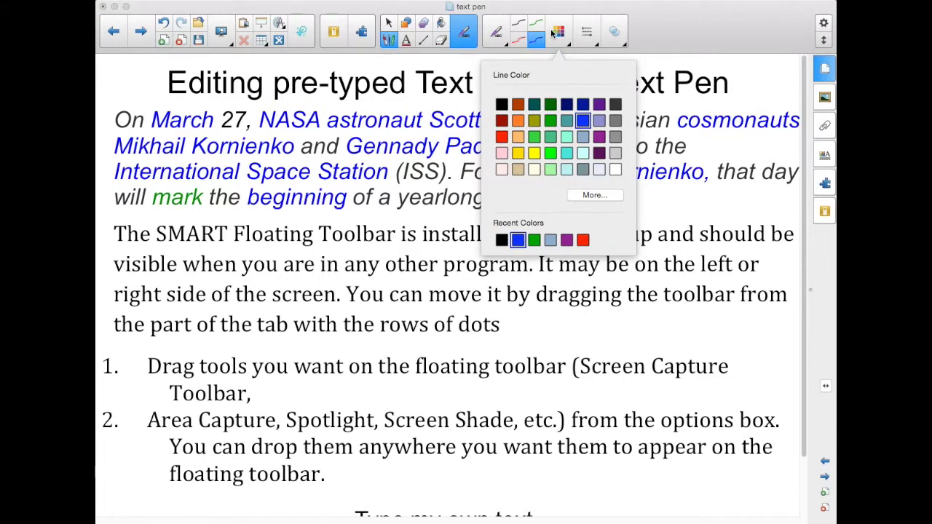
left_click(598, 137)
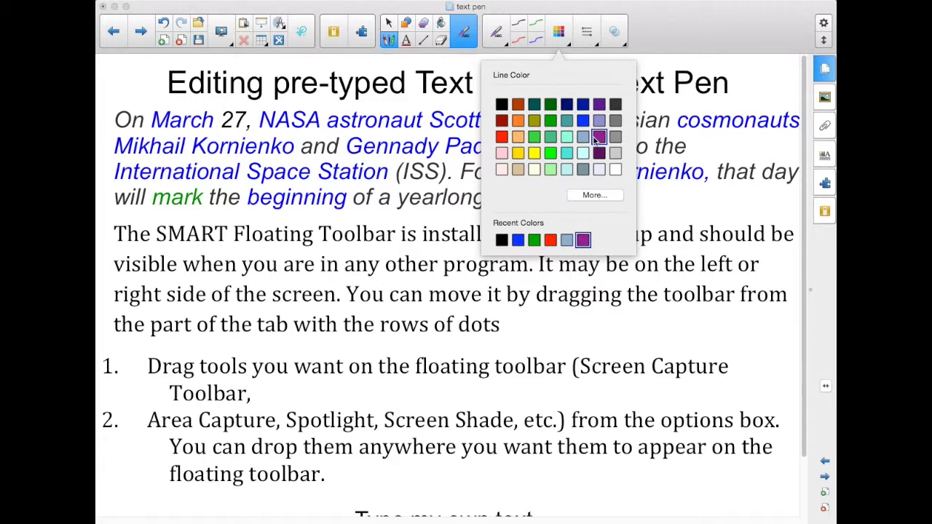
left_click(597, 138)
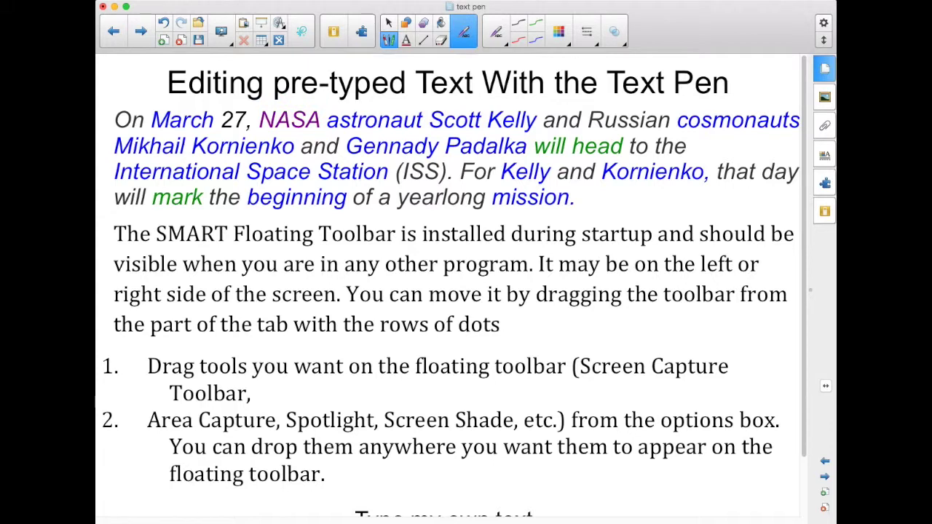
left_click_drag(582, 119, 660, 119)
left_click_drag(397, 197, 480, 197)
Step: Recolor the "oa" in "Floating" green with the Text Pen and make a blue mark after "Toolbar" in the paragraph's first line
left_click(167, 27)
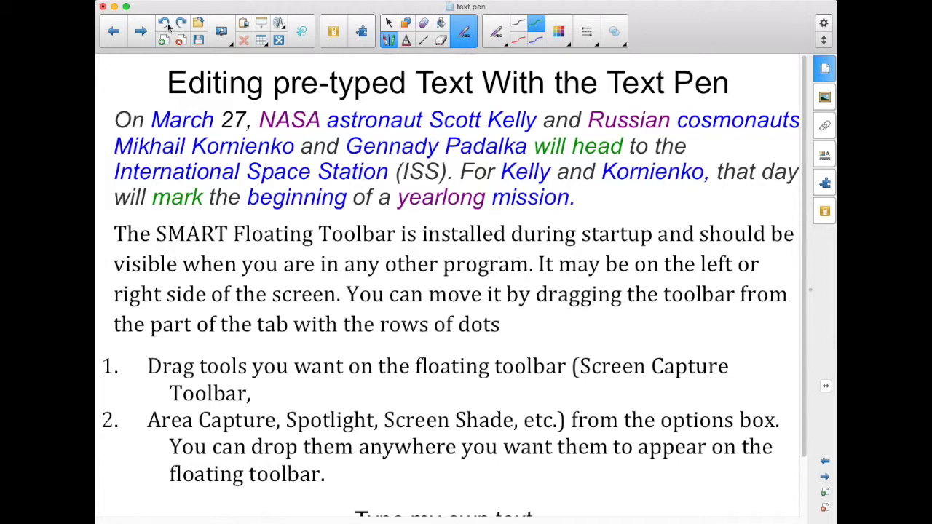
mouse_move(265, 228)
left_mouse_down()
mouse_move(255, 234)
mouse_move(276, 251)
mouse_move(271, 225)
left_mouse_up()
left_click(396, 285)
left_click(531, 39)
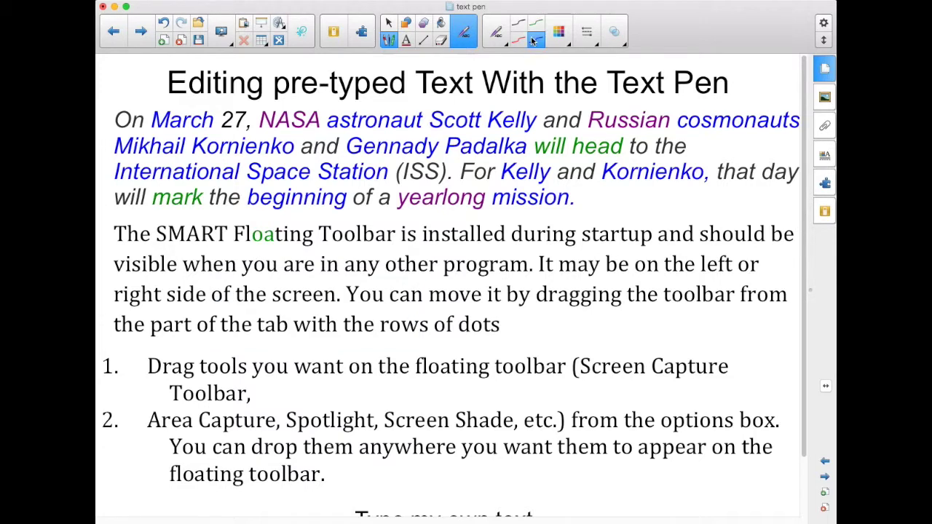
left_click(533, 41)
mouse_move(405, 223)
left_mouse_down()
mouse_move(394, 230)
mouse_move(406, 227)
left_mouse_up()
Step: Go to the next page and circle the line types and the Color button in its toolbar pictures with the black pen
left_click(823, 478)
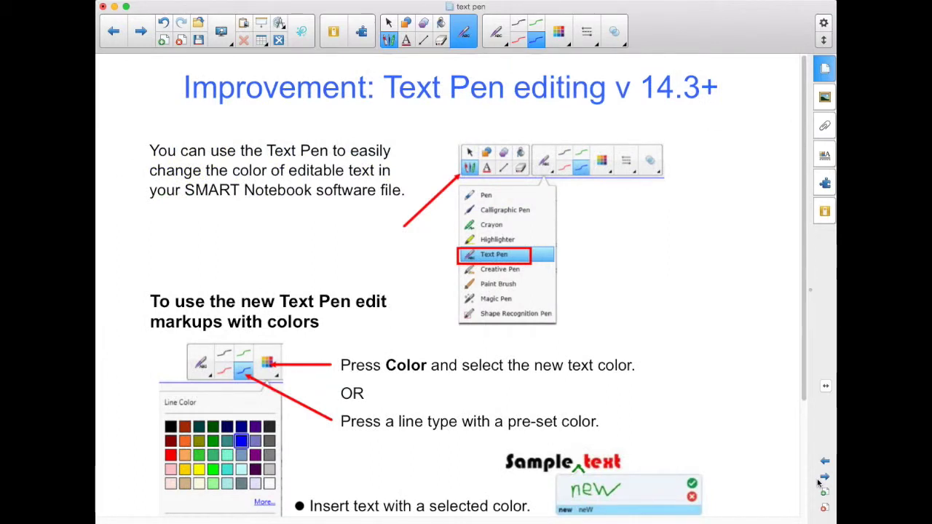
left_click(388, 39)
mouse_move(588, 144)
left_mouse_down()
mouse_move(578, 138)
mouse_move(587, 142)
left_mouse_up()
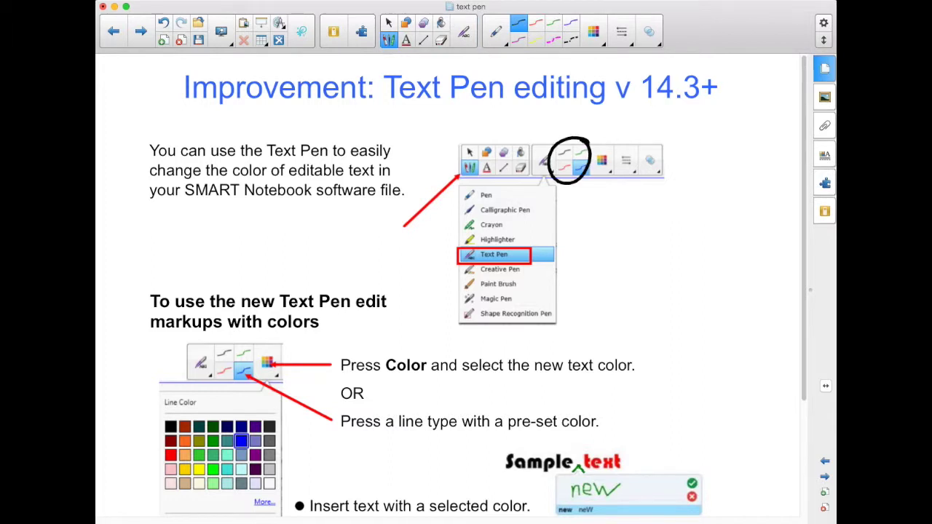
left_click_drag(586, 207, 595, 175)
left_click_drag(589, 190, 606, 187)
left_click_drag(290, 348, 270, 342)
left_click_drag(794, 245, 790, 307)
Step: Handwrite "new" in bright green with the Text Pen at the "Insert text with a selected color." bullet and accept the insertion
left_click_drag(804, 310, 804, 425)
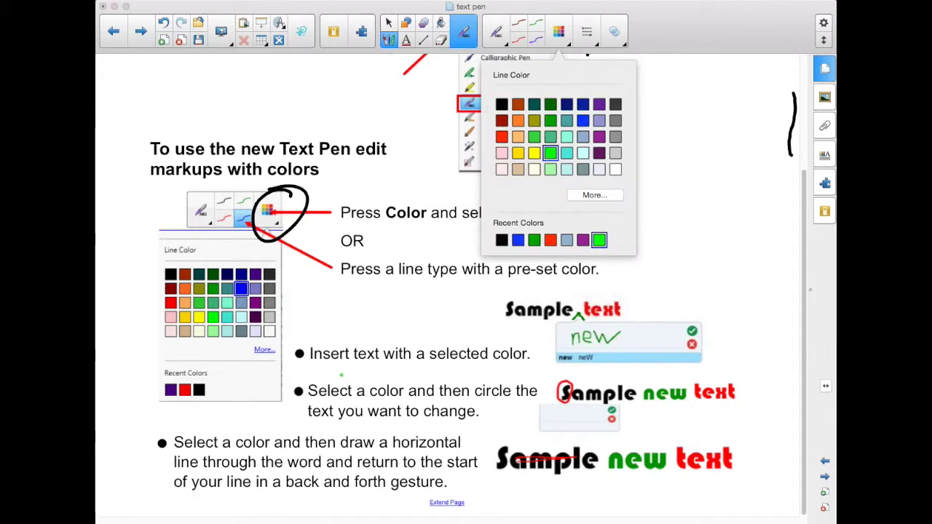
left_click_drag(341, 375, 358, 374)
mouse_move(335, 404)
left_mouse_down()
mouse_move(334, 422)
mouse_move(352, 422)
left_mouse_up()
mouse_move(361, 413)
left_mouse_down()
mouse_move(376, 420)
mouse_move(418, 397)
left_mouse_up()
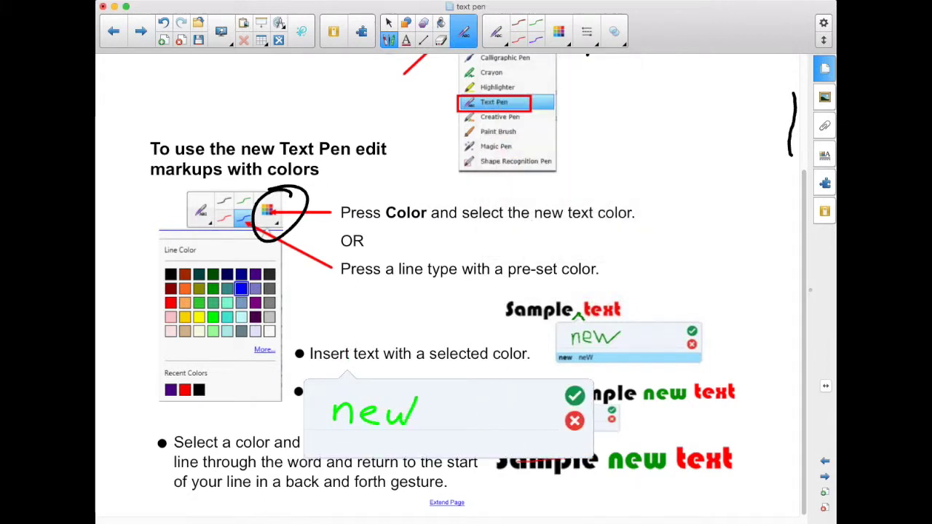
left_click(574, 395)
left_click_drag(349, 342, 346, 387)
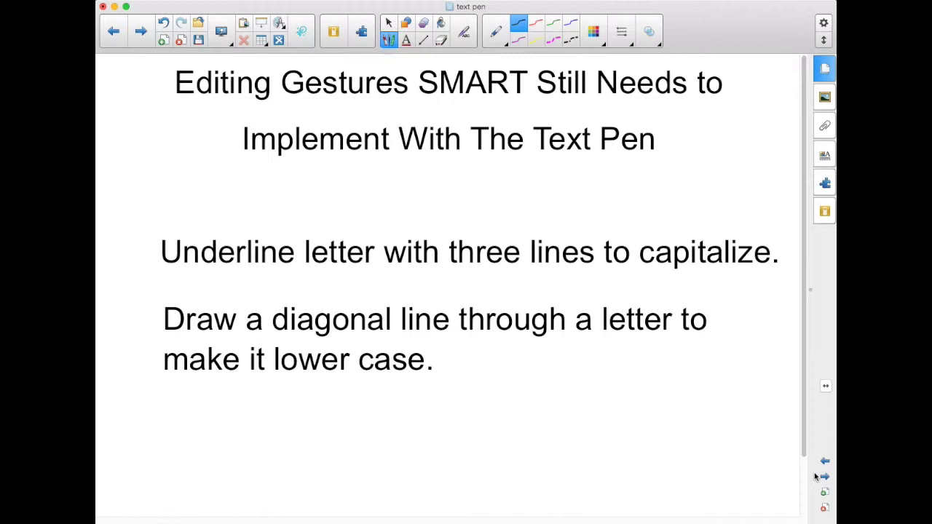
Step: On the Editing Gestures page, draw black underlines beneath the U of "Underline" and a diagonal through the D of "Draw"
left_click_drag(161, 275, 188, 285)
left_click_drag(189, 307, 150, 344)
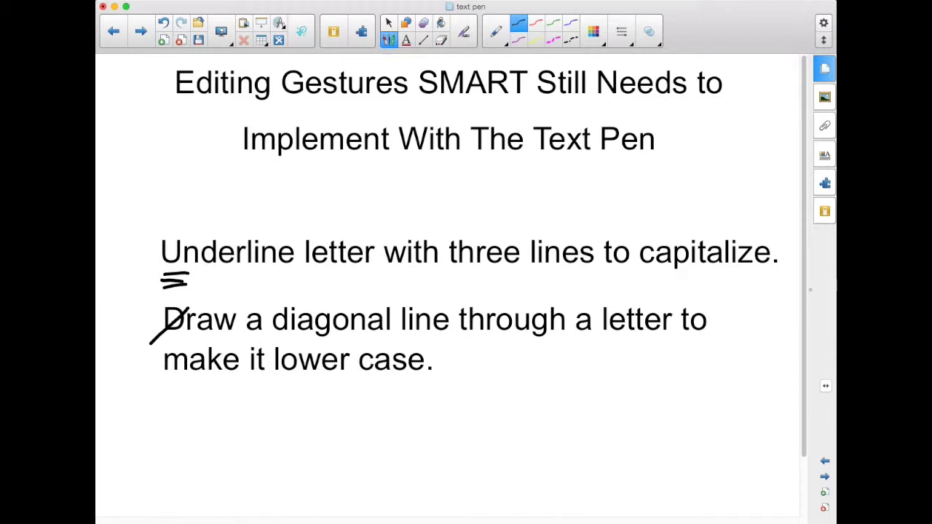
key("Escape")
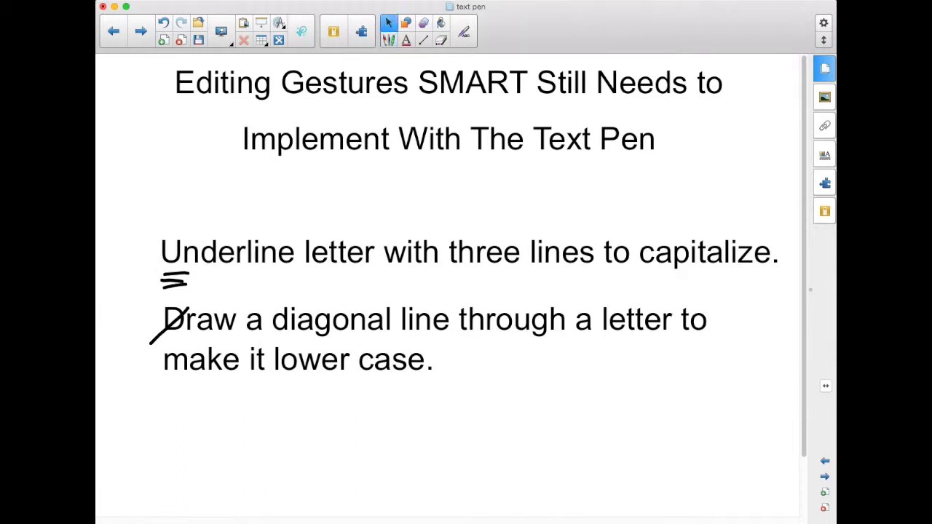